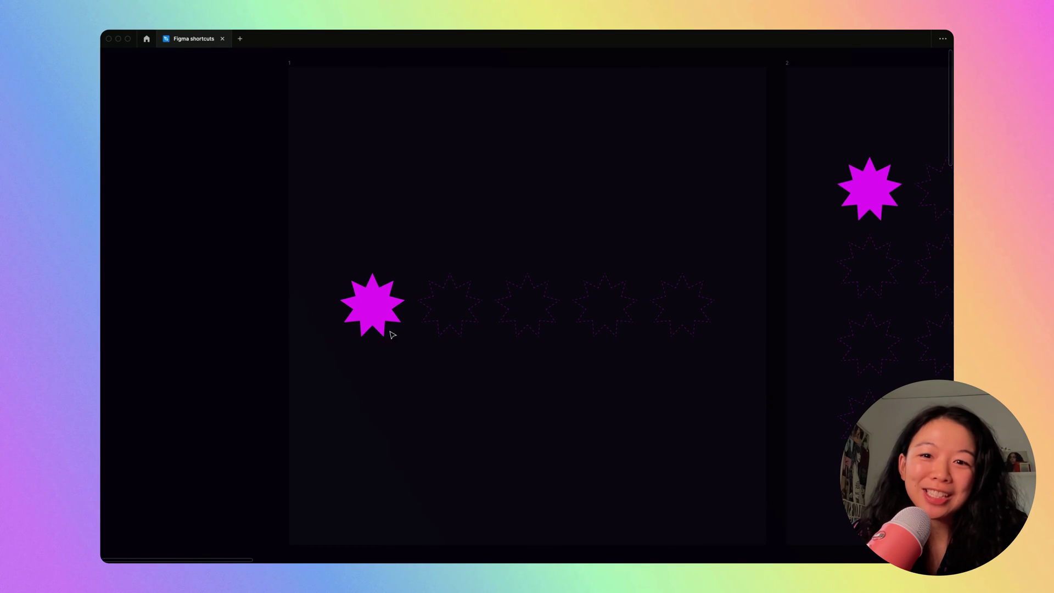
Step: Duplicate the magenta star twice to fill the first frame's row of star outlines
drag(376, 321, 448, 321)
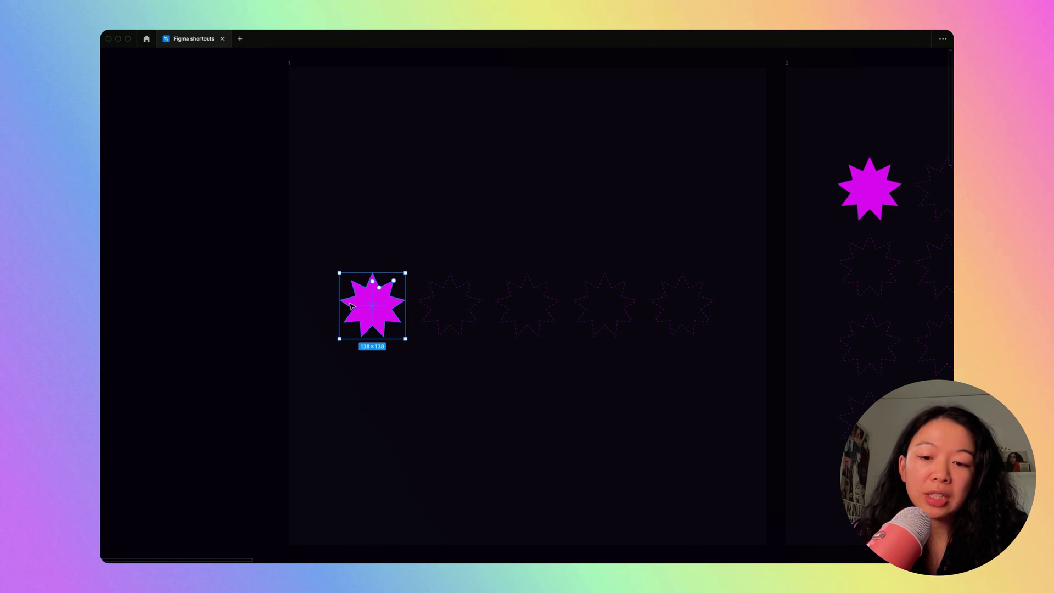
key(alt)
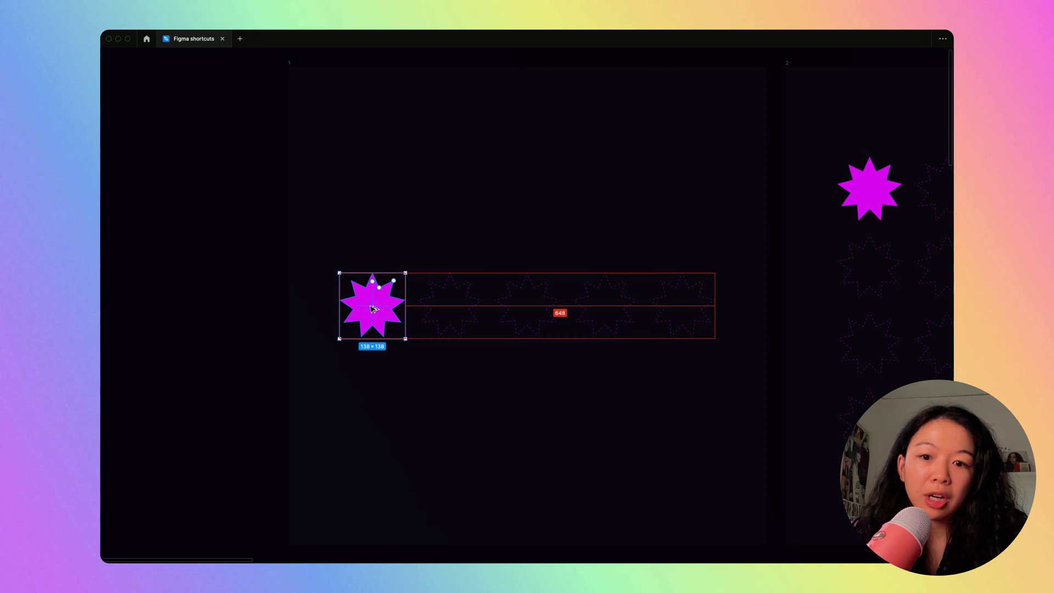
drag(371, 308, 450, 316)
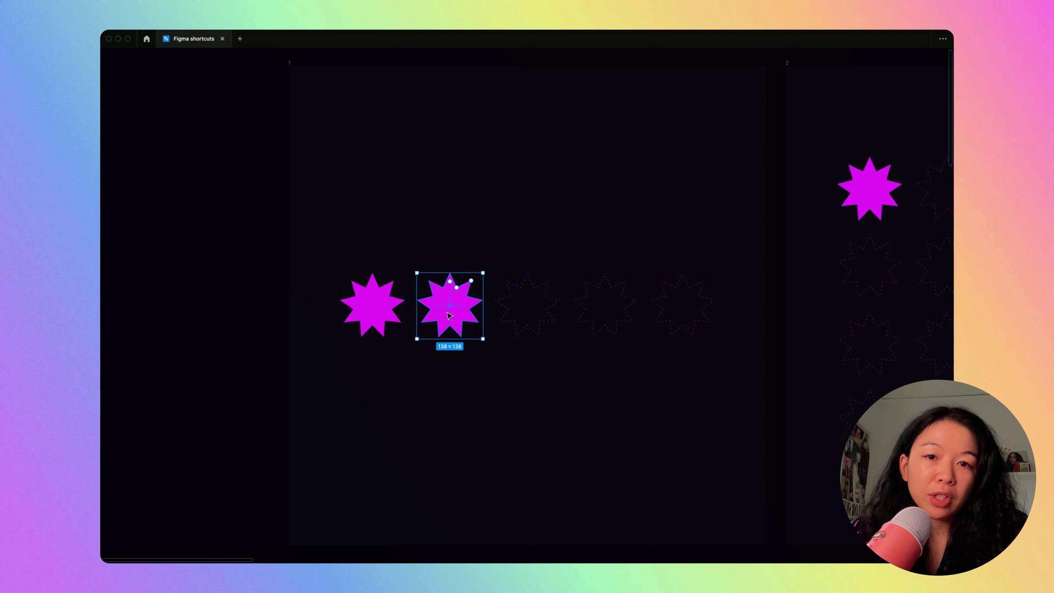
key(super+d)
key(super+d)
key(super+d)
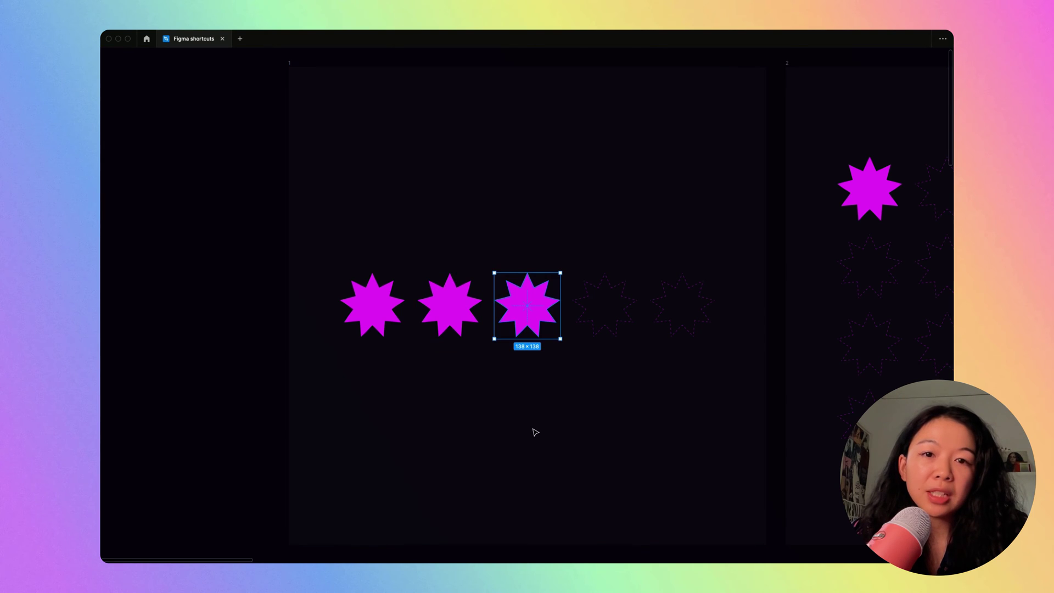
key(Escape)
key(n)
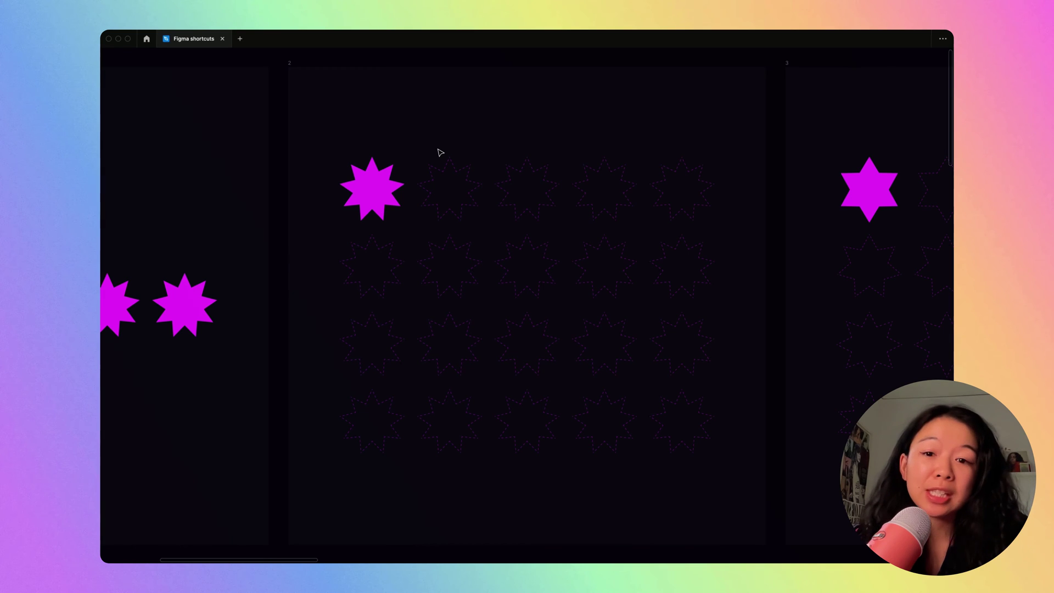
Step: Duplicate the first magenta star across the top row to make five stars
drag(374, 195, 448, 193)
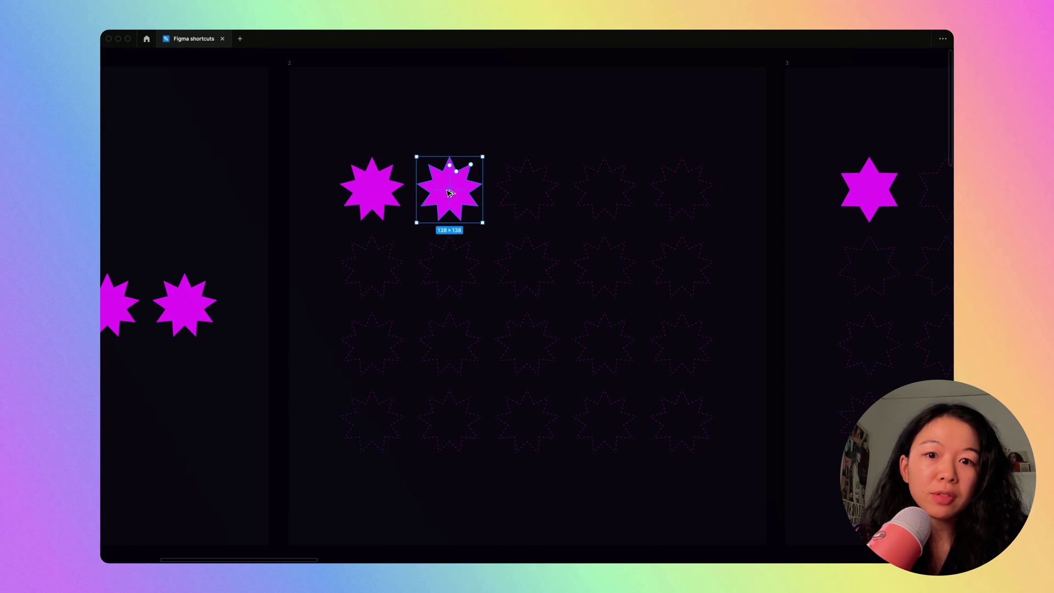
key(super+d)
key(super+d)
key(super+d)
key(Escape)
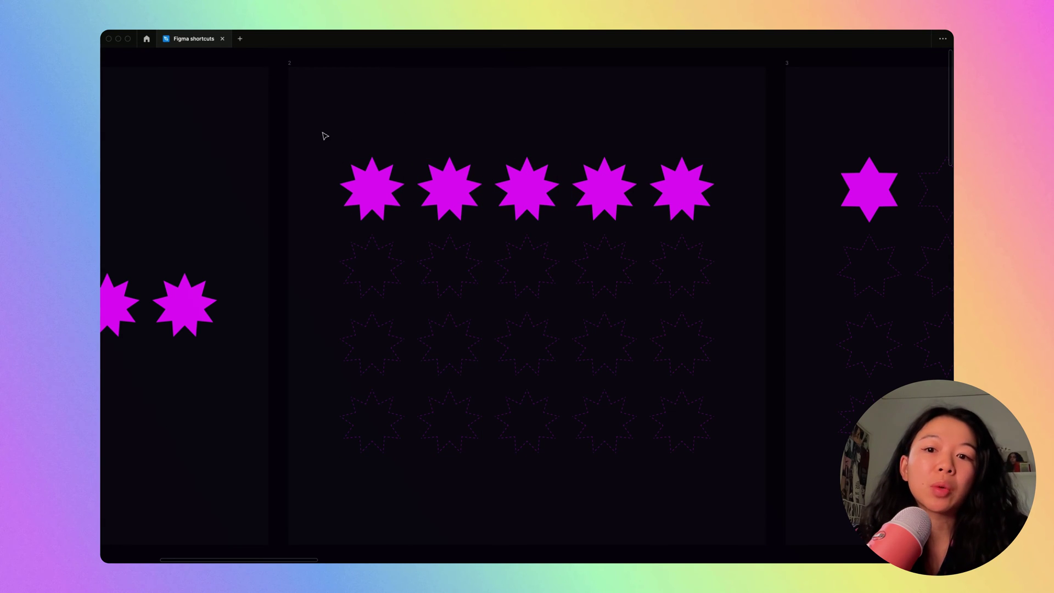
Step: Copy the five-star row downward repeatedly to complete the 4 × 5 star grid
drag(311, 125, 719, 217)
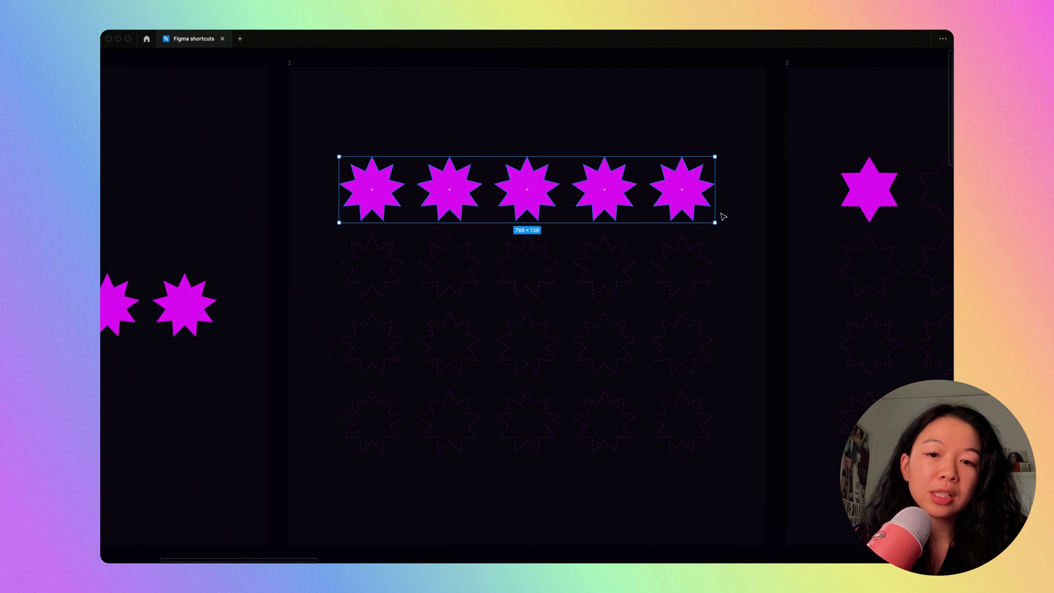
key(Escape)
drag(328, 130, 719, 222)
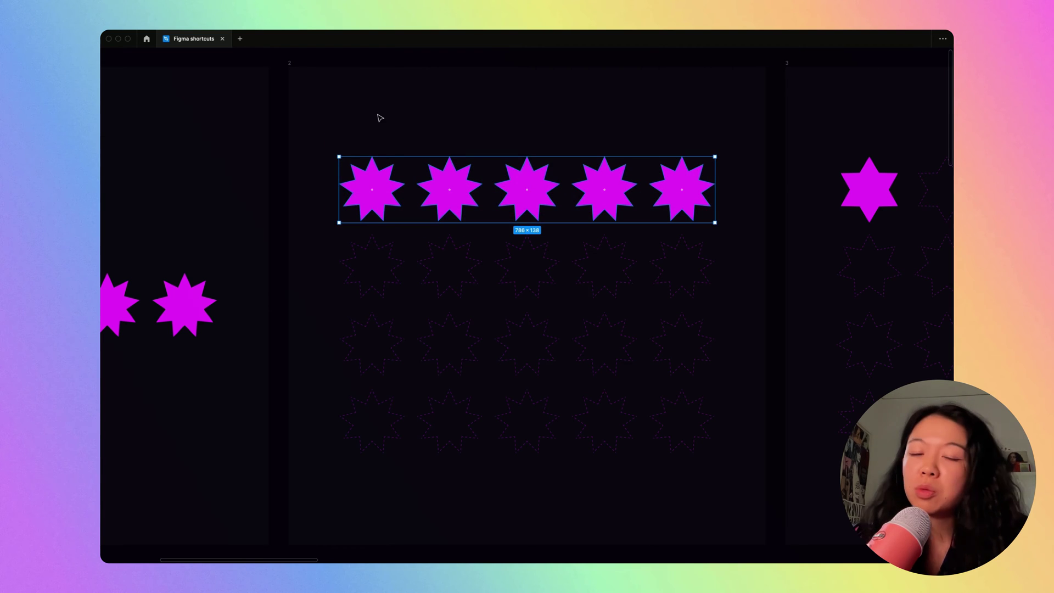
key(Escape)
drag(327, 118, 741, 234)
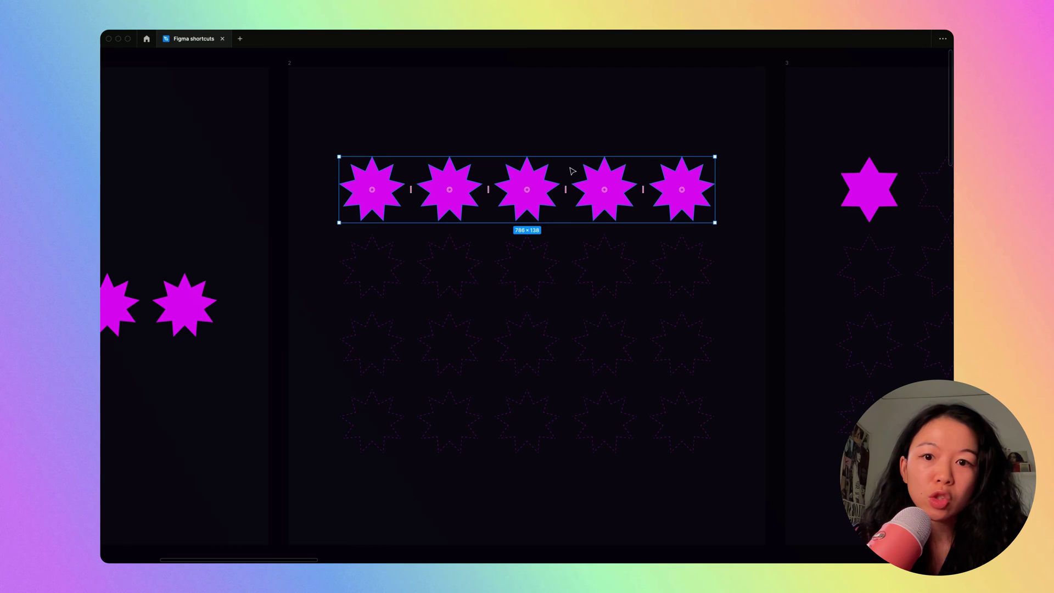
key(Escape)
drag(322, 122, 714, 222)
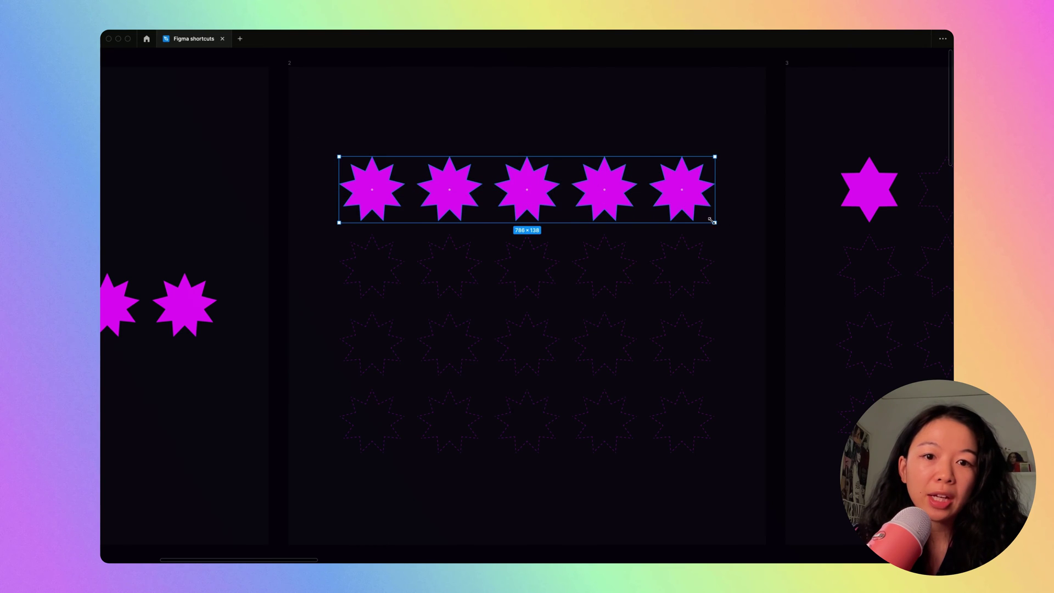
key(alt)
drag(694, 178, 695, 258)
key(super+d)
key(super+d)
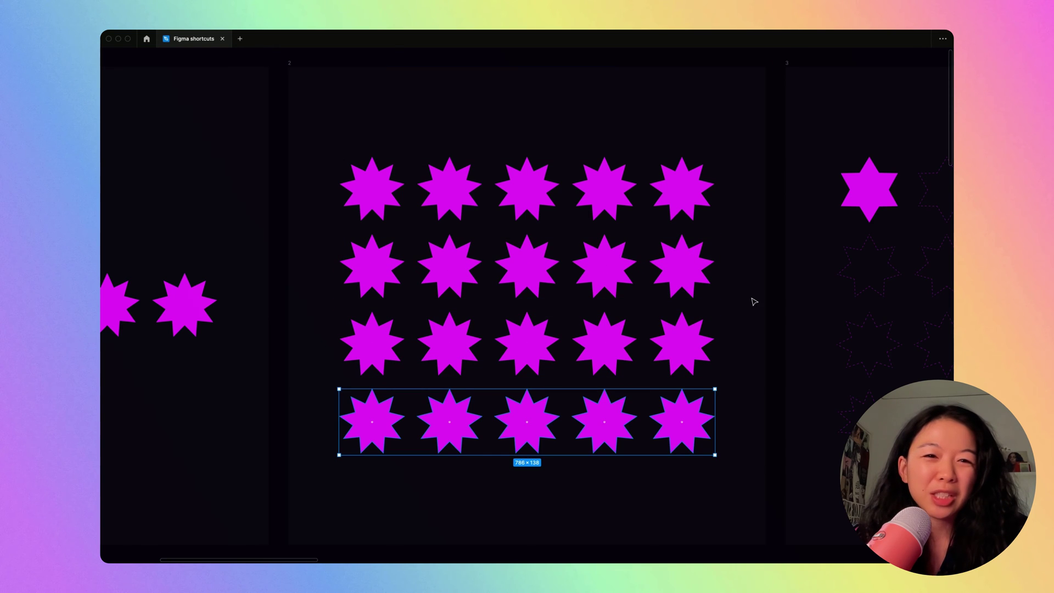
click(633, 98)
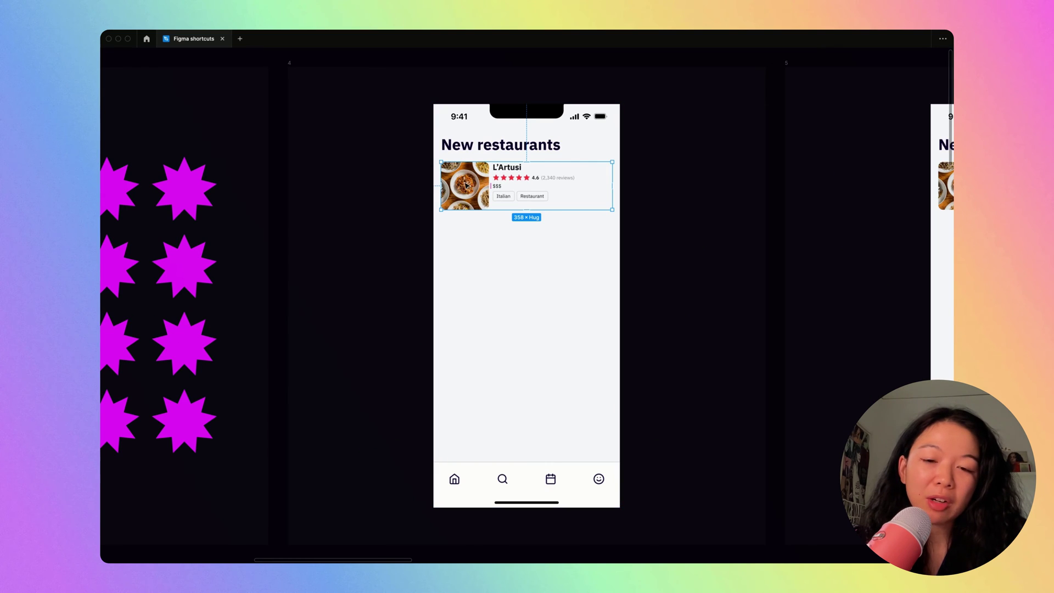
Step: Try a copy of the L'Artusi card below itself, then remove it again
drag(493, 165, 480, 236)
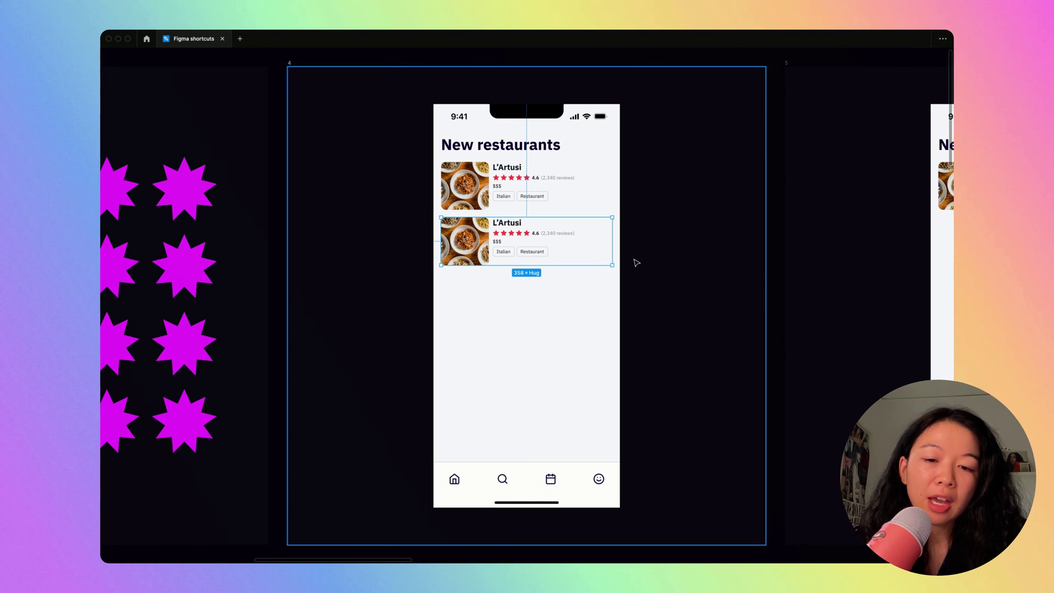
key(super+d)
key(super+d)
key(super+d)
key(super+d)
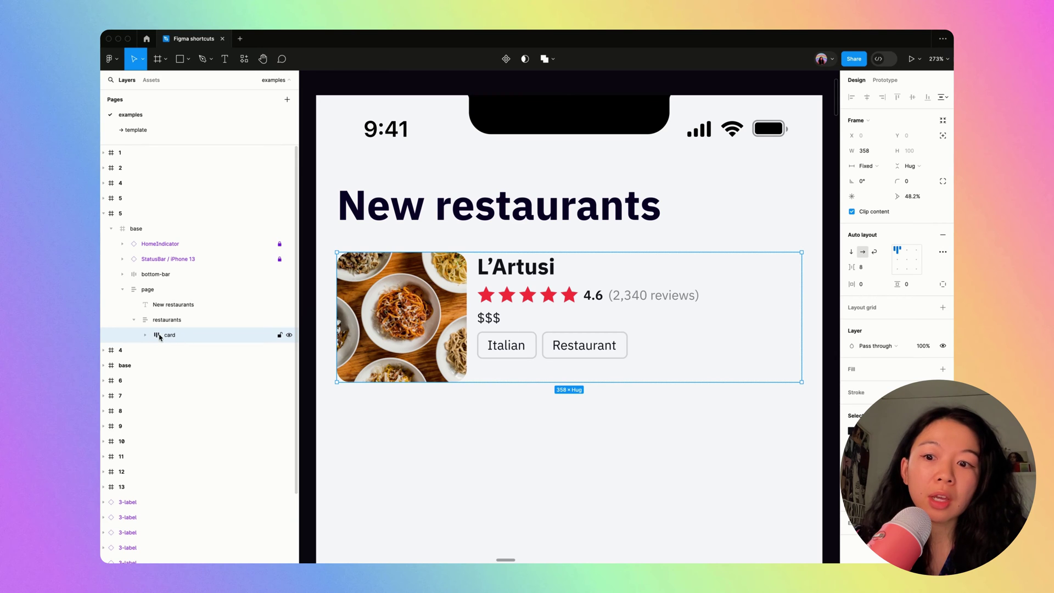
Step: Duplicate the L'Artusi card until the restaurants list holds six cards, then check its spacing
key(super+d)
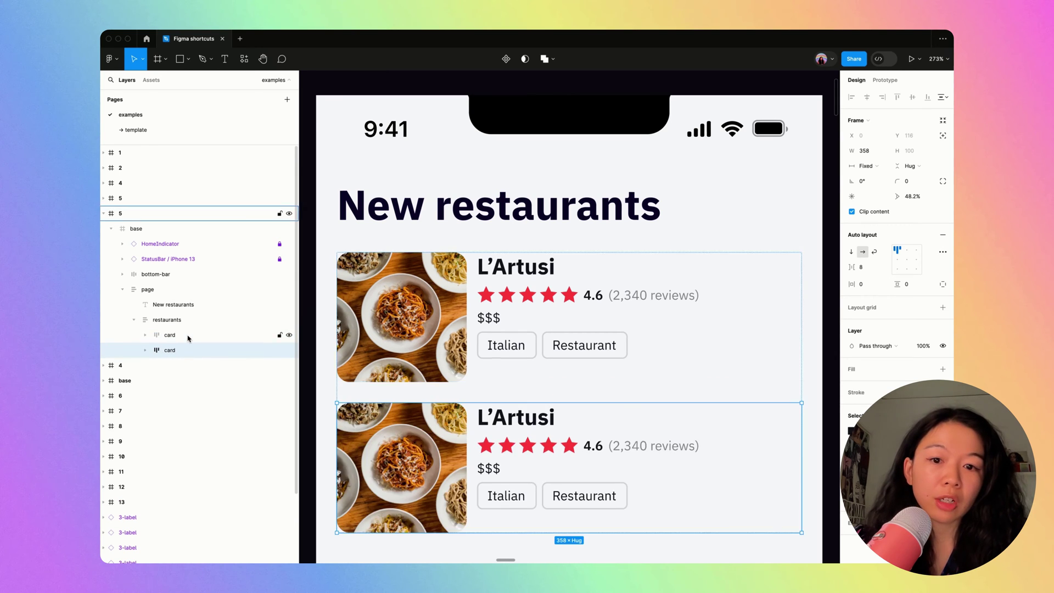
key(super+d)
scroll(455, 248, down, 5)
key(super+d)
key(super+d)
scroll(455, 249, down, 3)
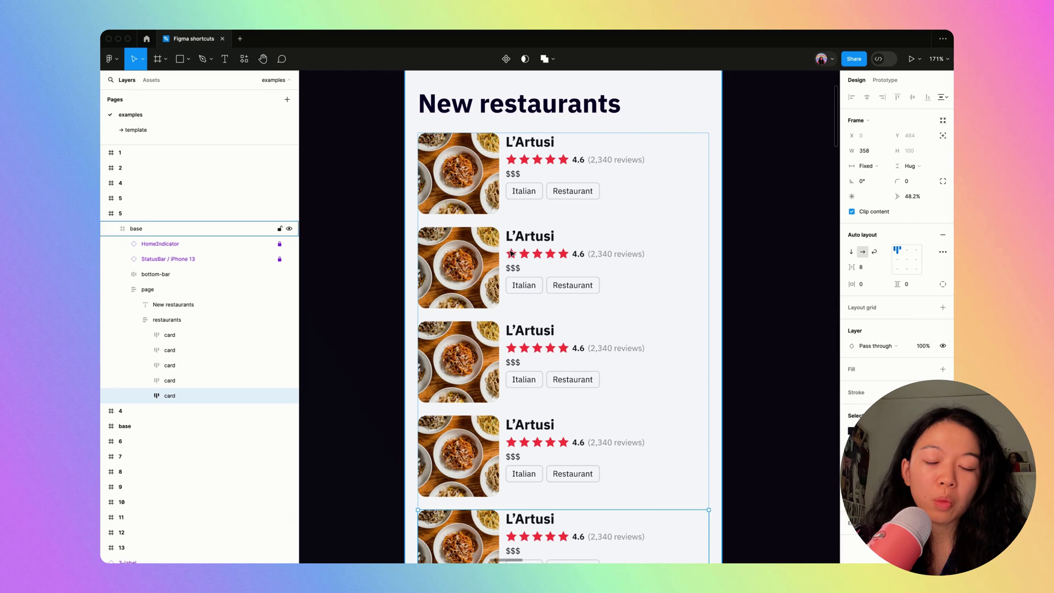
key(super+d)
scroll(598, 254, down, 5)
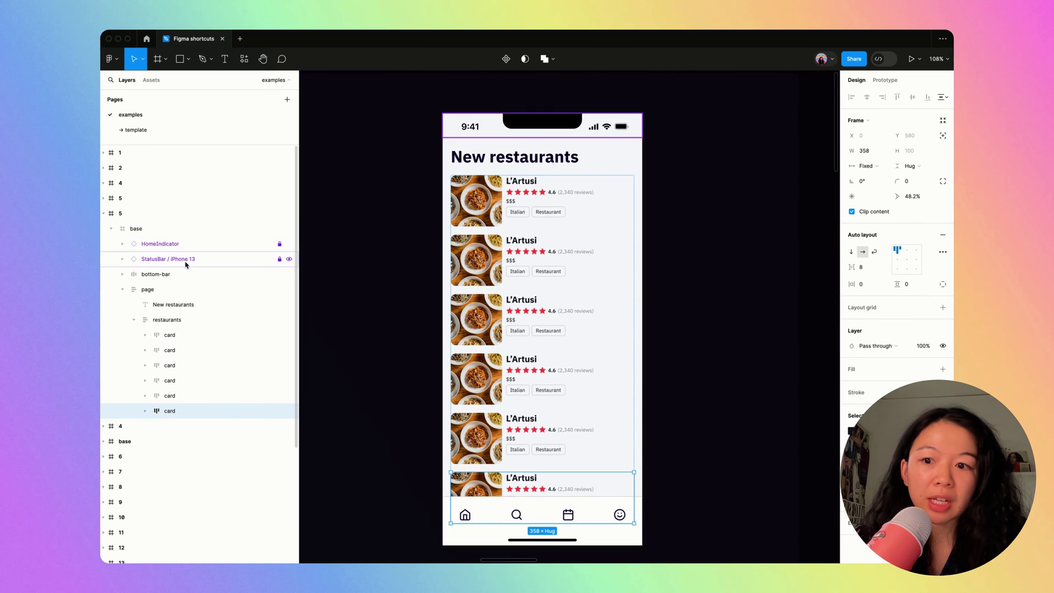
click(207, 321)
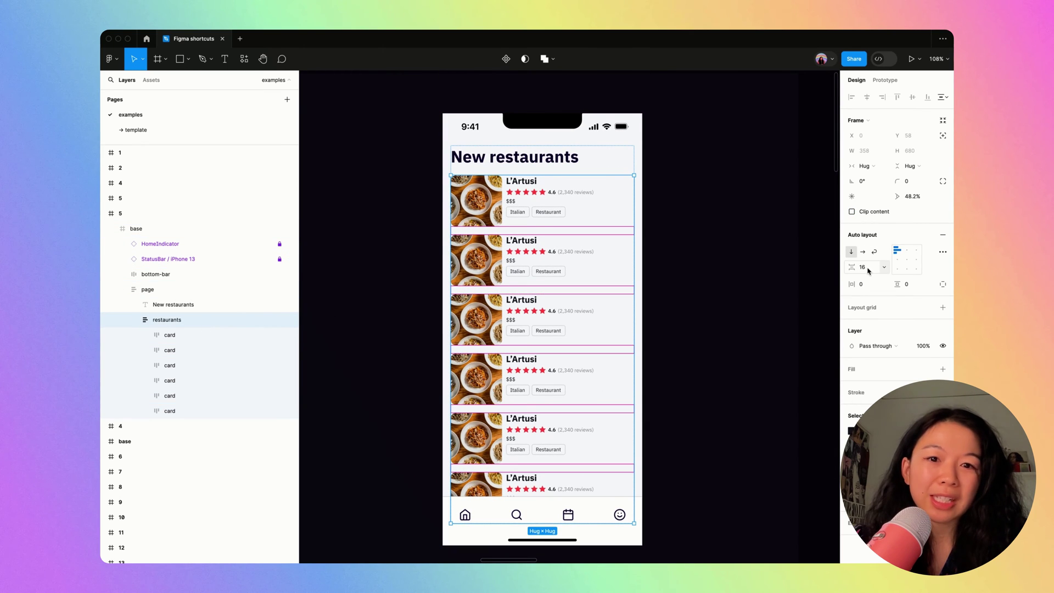
click(679, 298)
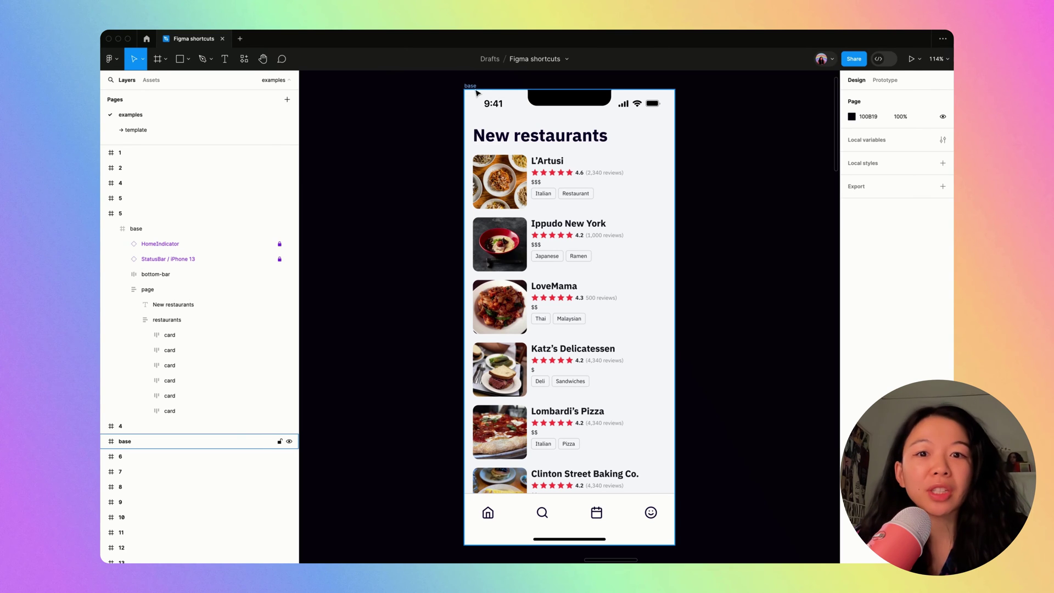
Step: Duplicate the base New restaurants phone screen
click(476, 92)
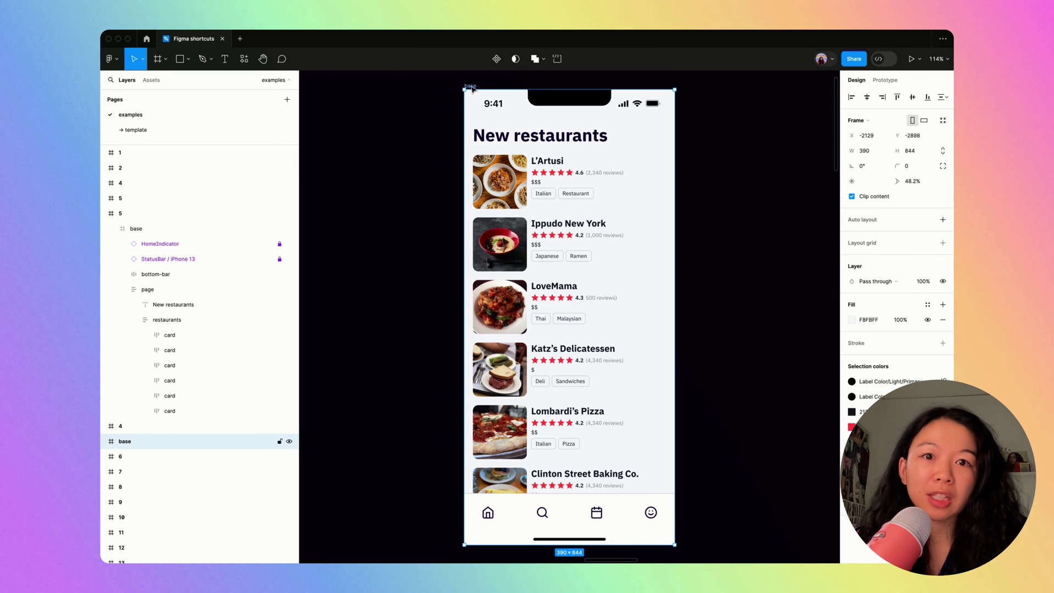
key(super+d)
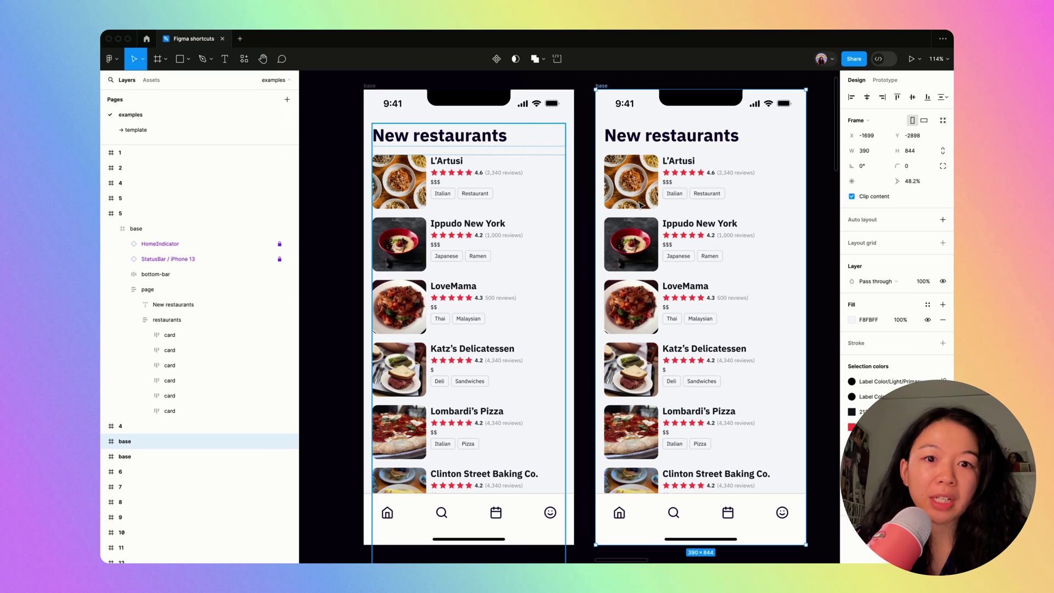
scroll(699, 341, right, 3)
scroll(700, 341, up, 1)
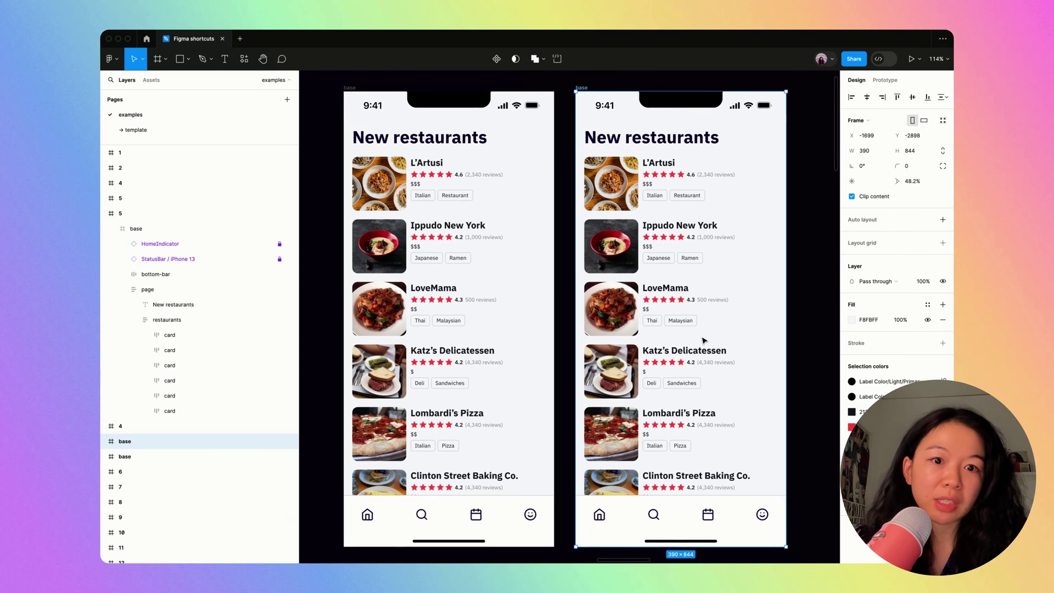
Step: Set the copied screen's New restaurants heading font to IBM Plex Serif italic
super+click(586, 160)
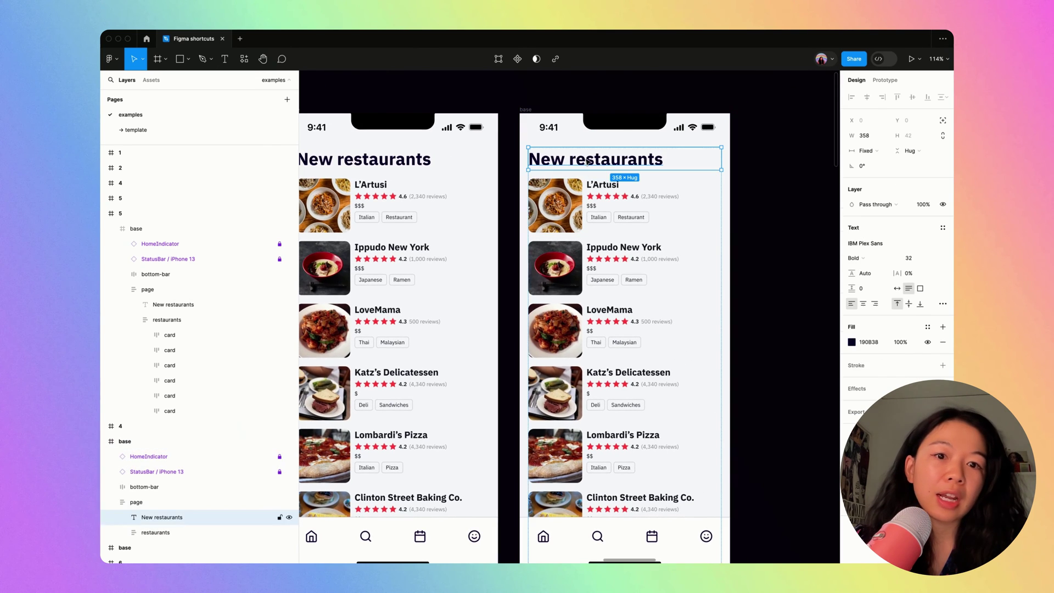
click(885, 245)
text(ibm plex serif)
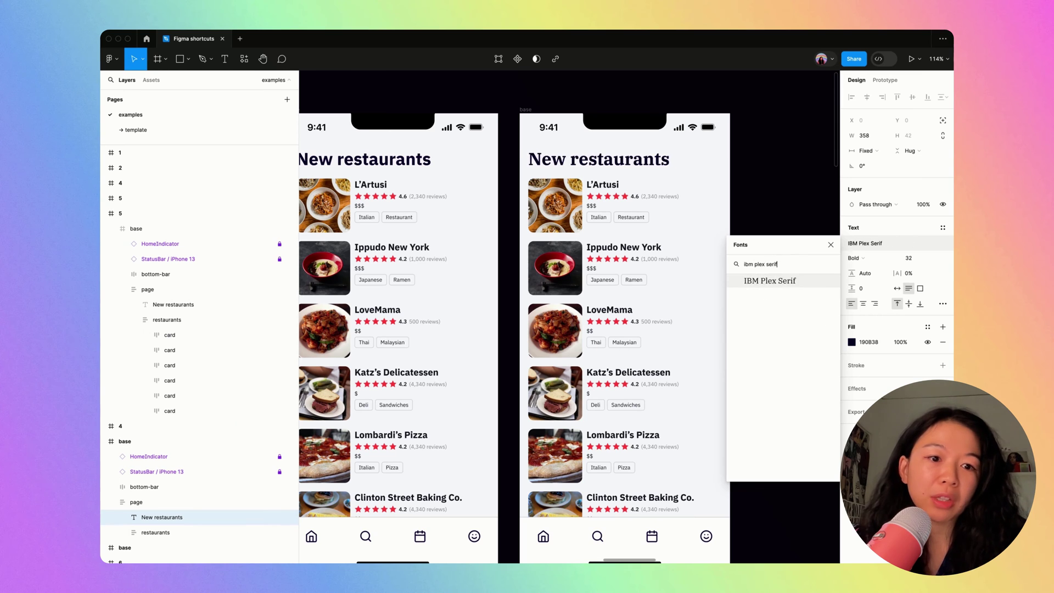
key(Return)
key(Escape)
scroll(731, 301, down, 5)
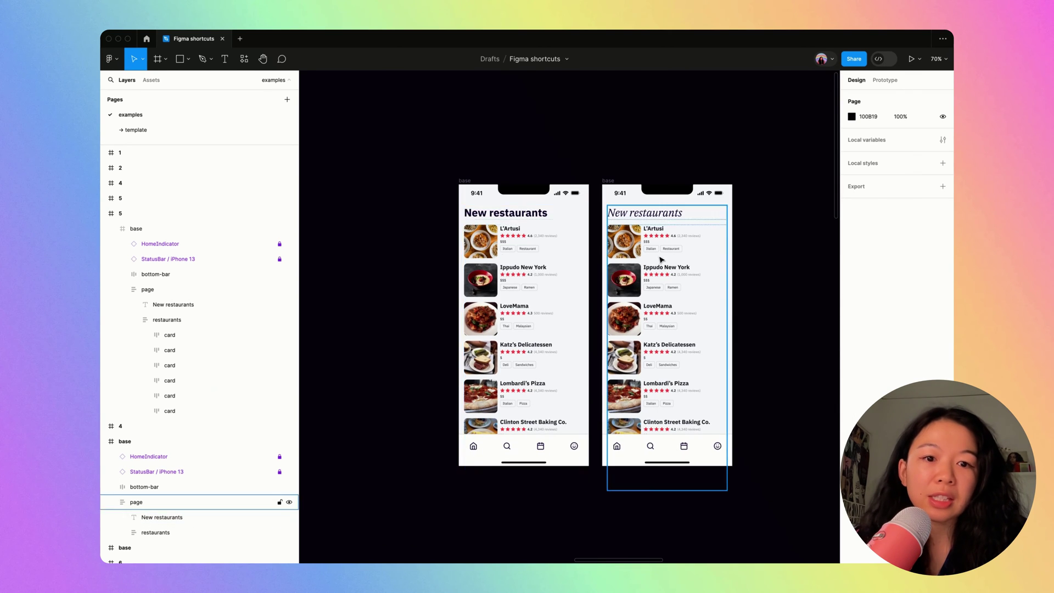
super+click(637, 213)
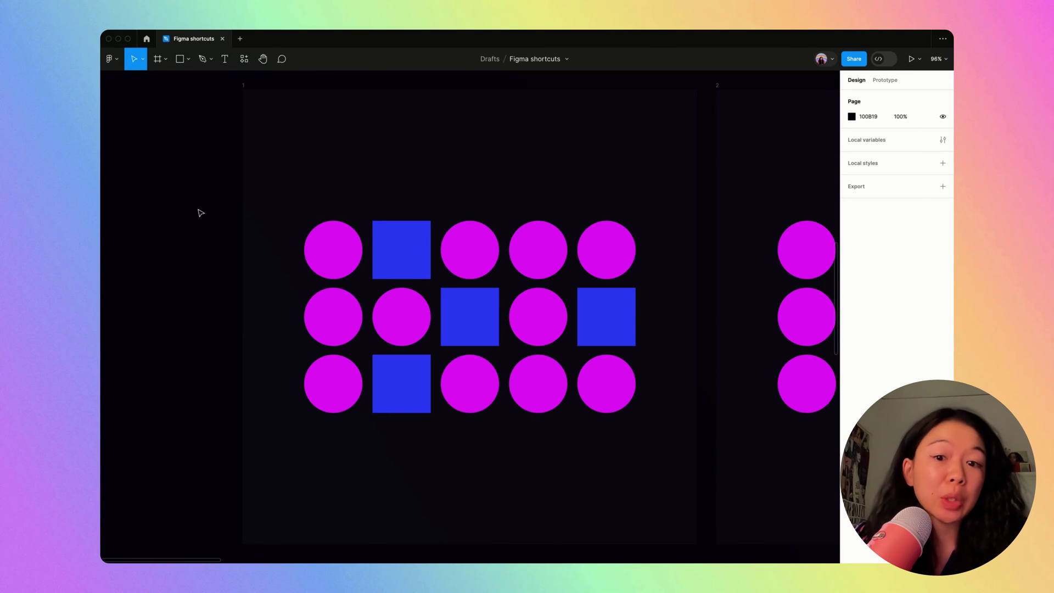
Step: Copy the top-left magenta circle and paste it over the four blue squares
click(422, 272)
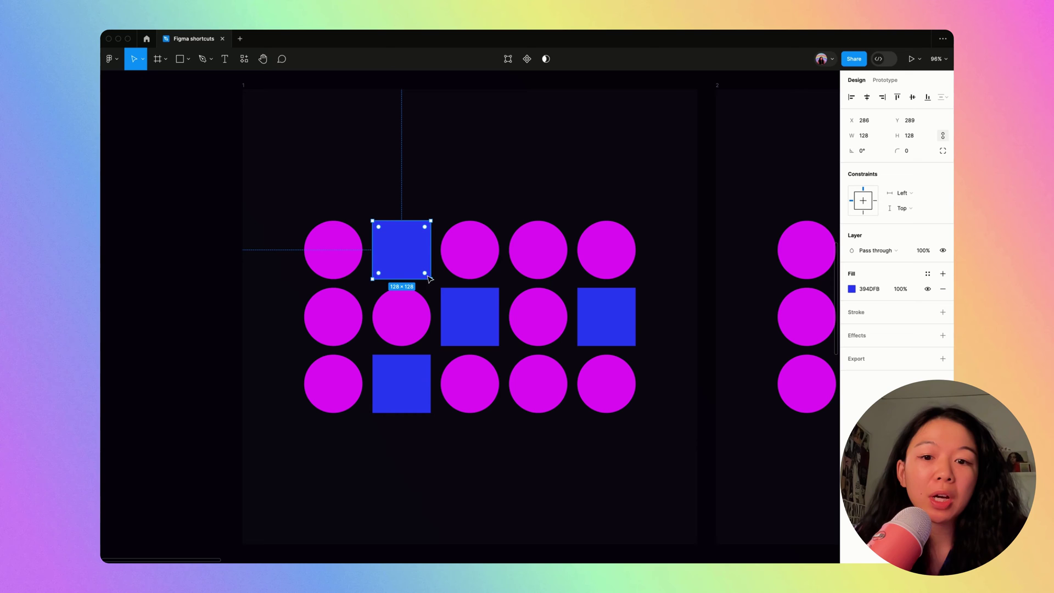
click(403, 398)
click(629, 337)
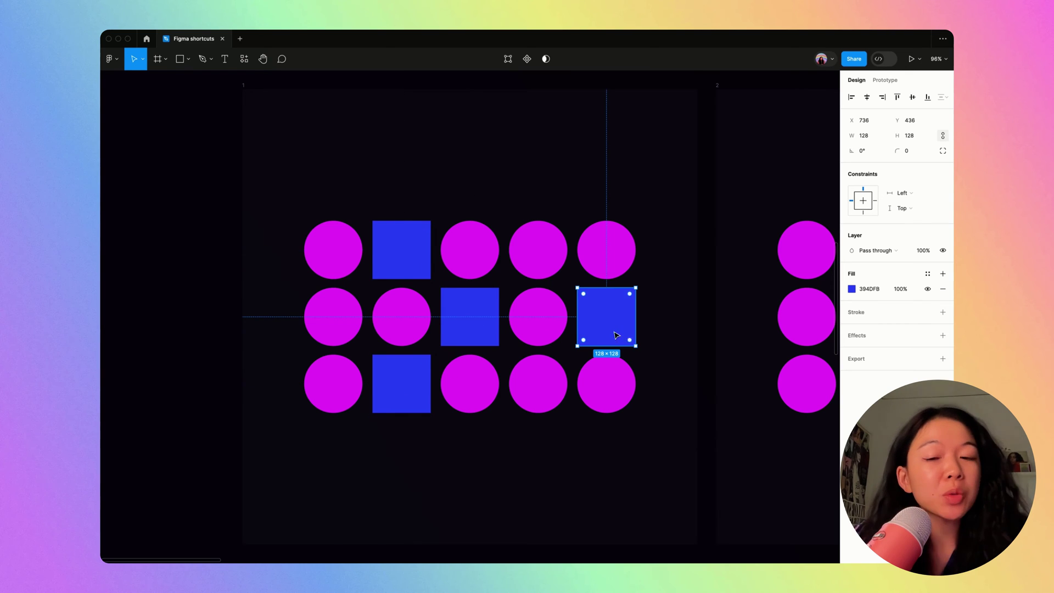
click(341, 260)
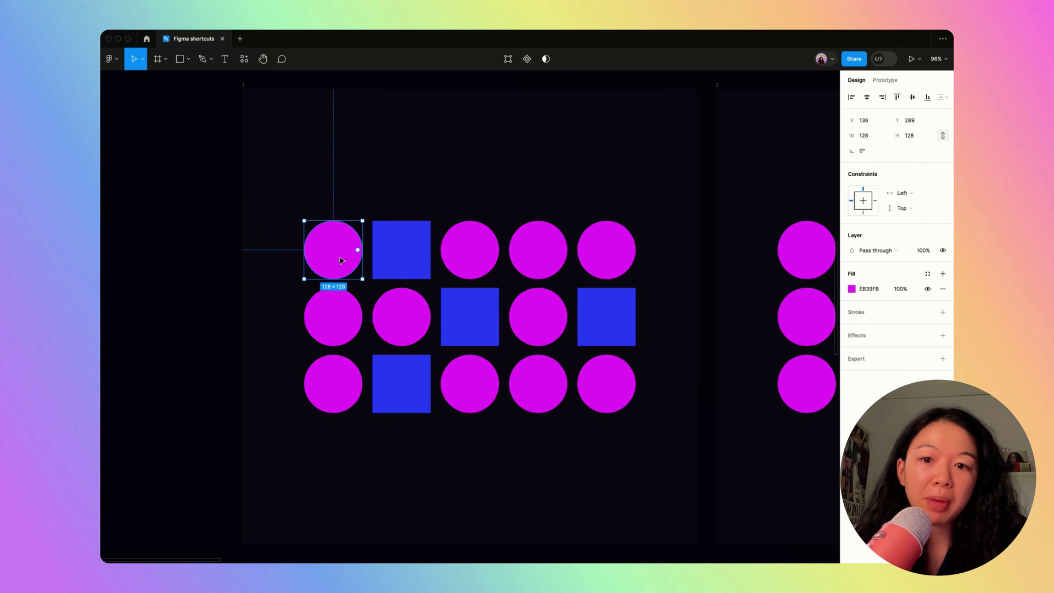
click(413, 266)
shift+click(464, 318)
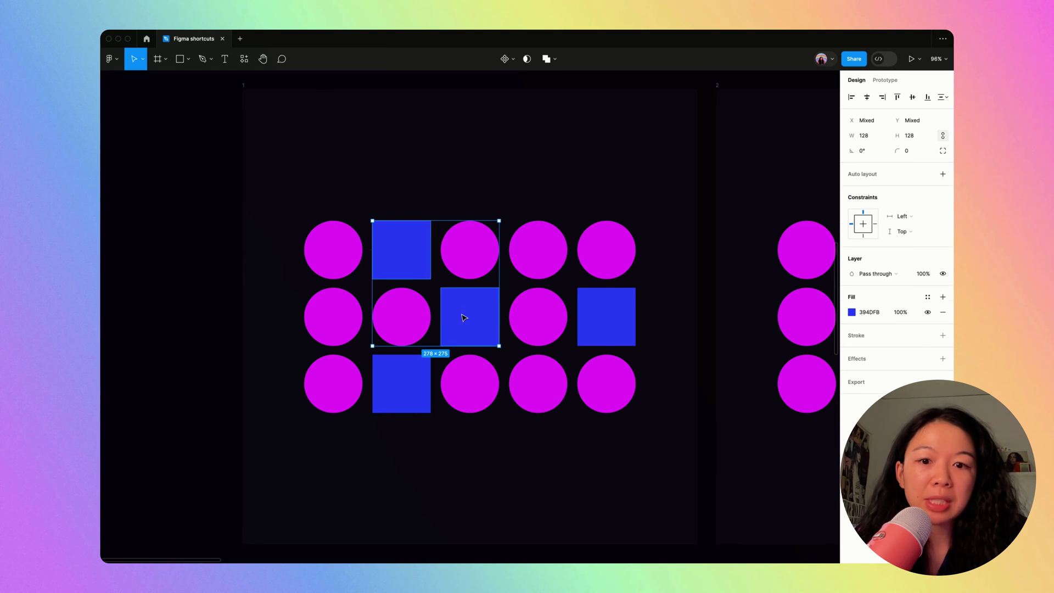
shift+click(415, 409)
shift+click(587, 337)
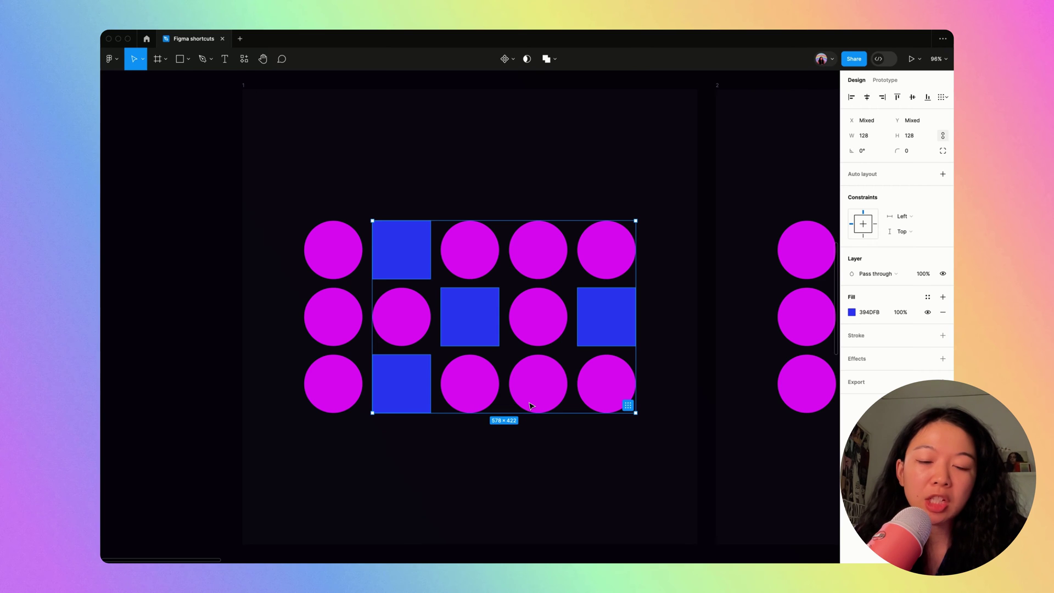
key(super+shift+r)
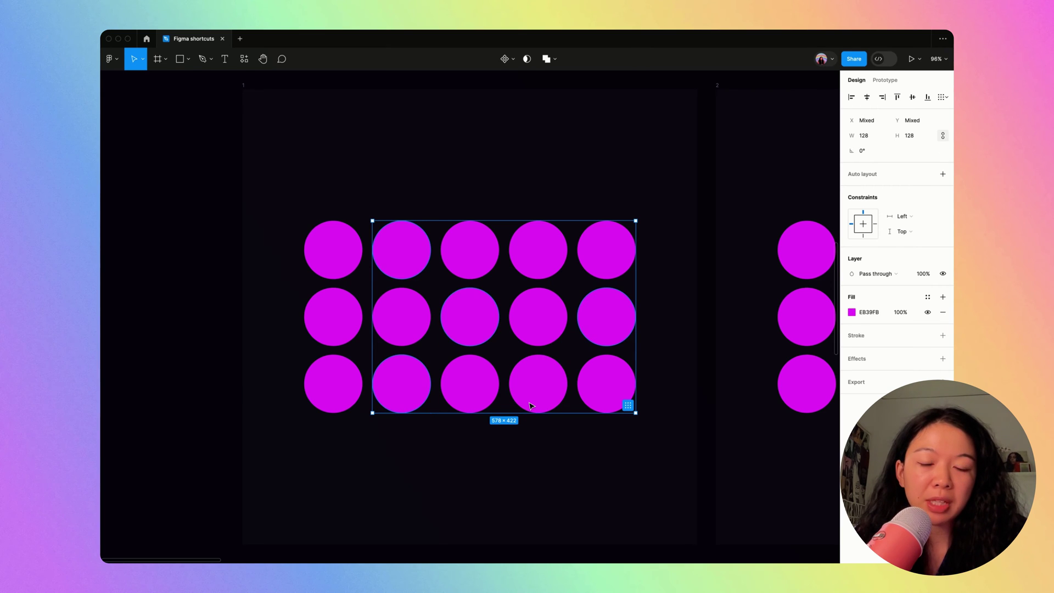
click(437, 132)
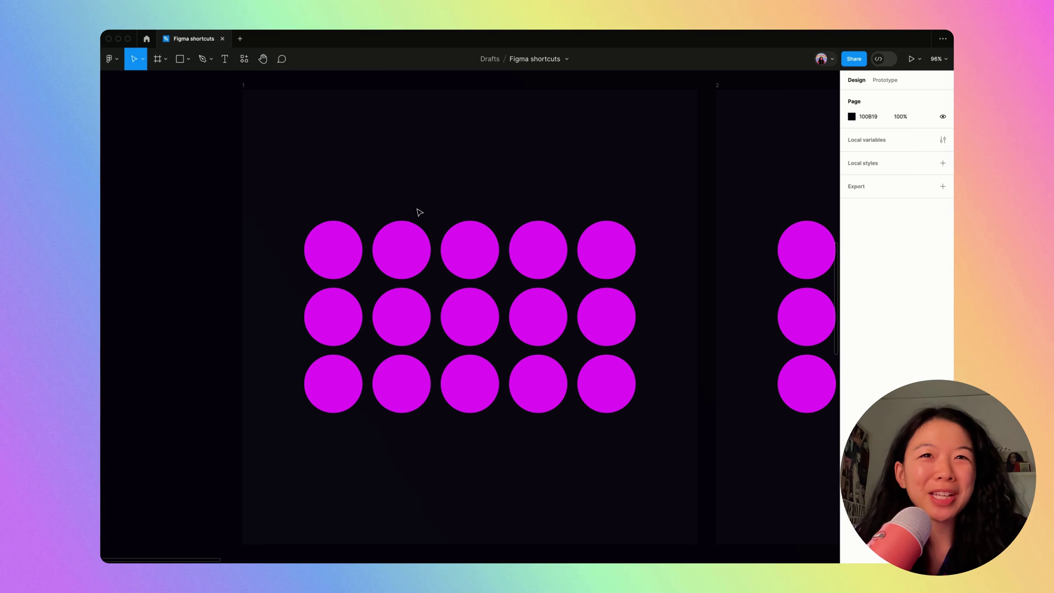
Step: Copy the circle-and-diamond tile and paste it over all fifteen shapes in the grid
key(n)
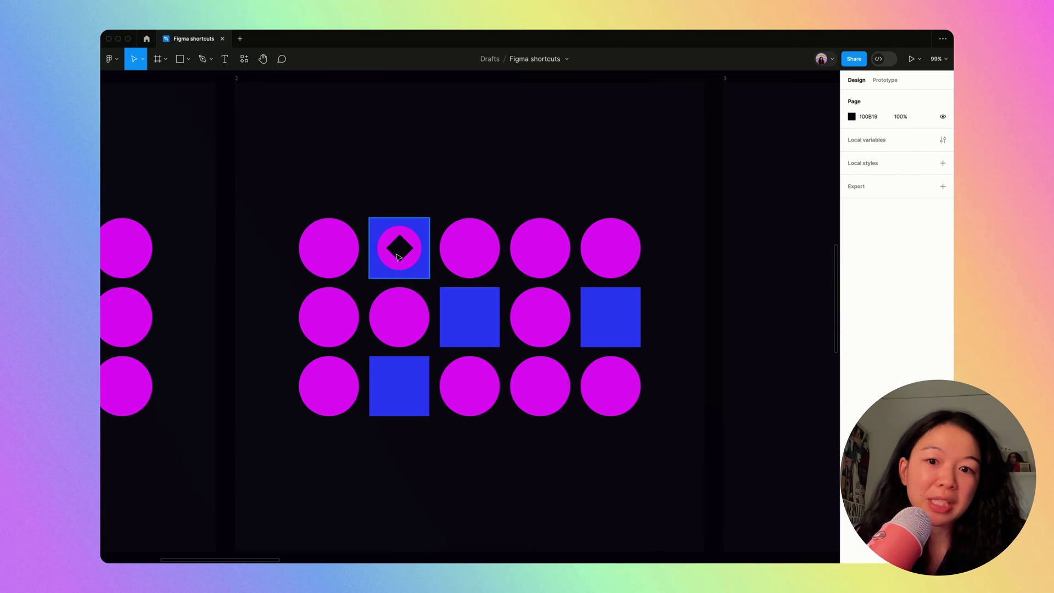
click(406, 269)
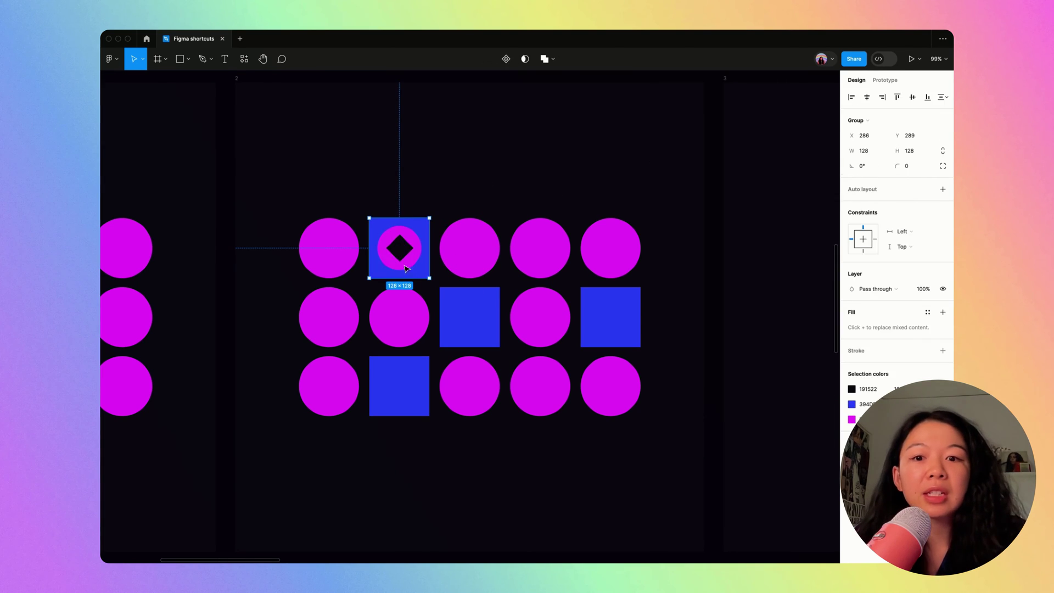
click(283, 170)
click(407, 248)
click(336, 198)
drag(283, 184, 653, 442)
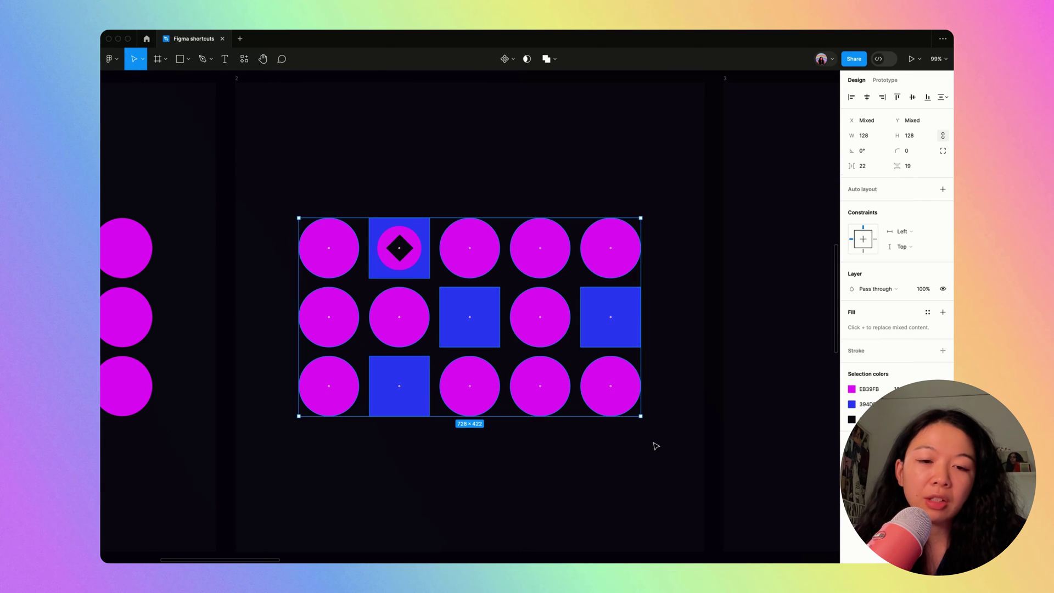
key(super+shift+r)
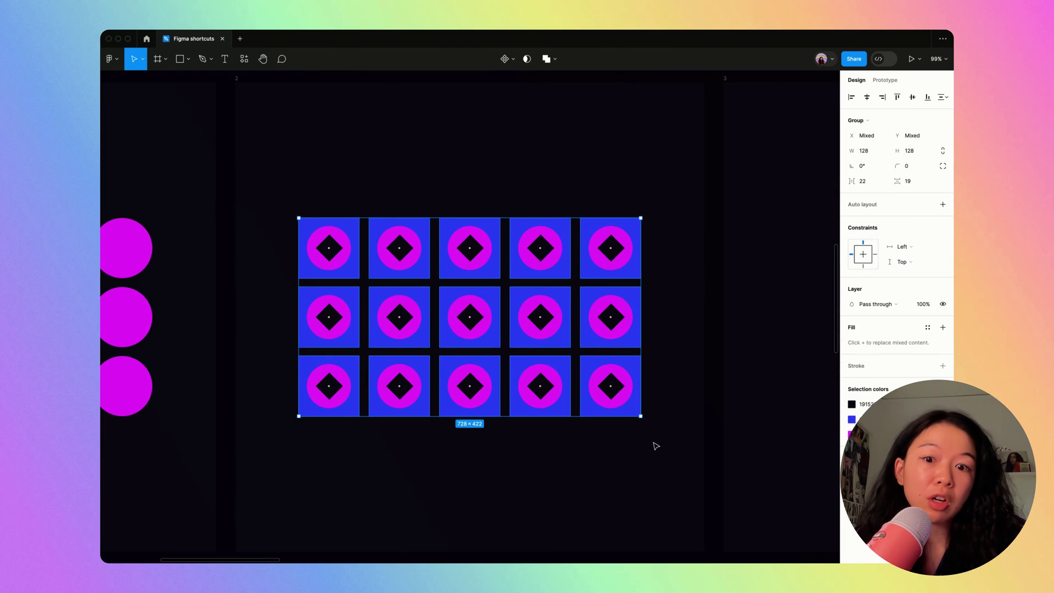
click(445, 197)
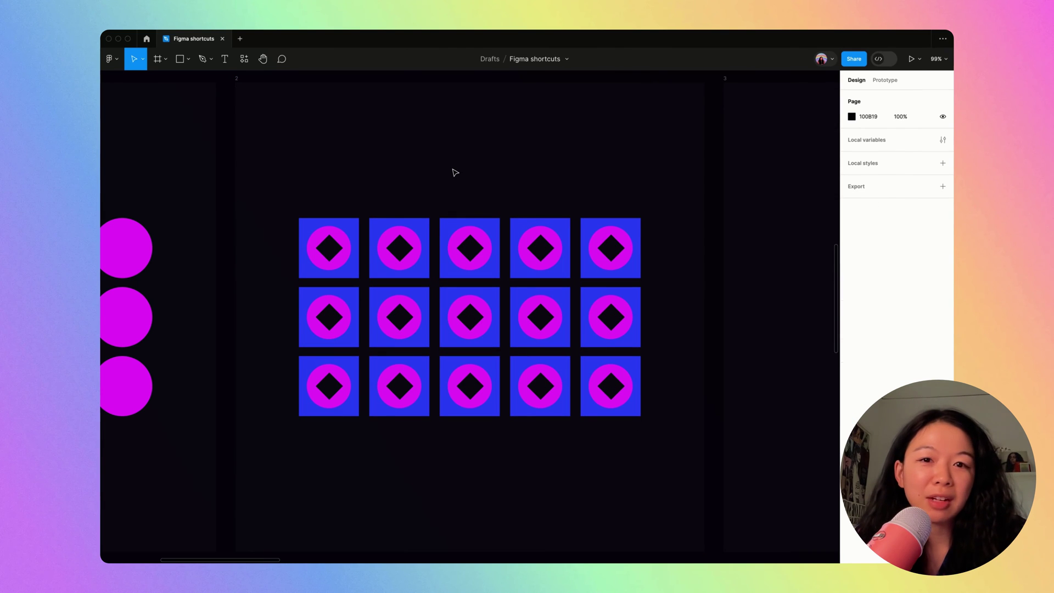
Step: Copy the L'Artusi card and paste it over the list's six grey placeholders
scroll(459, 171, right, 15)
scroll(544, 154, up, 4)
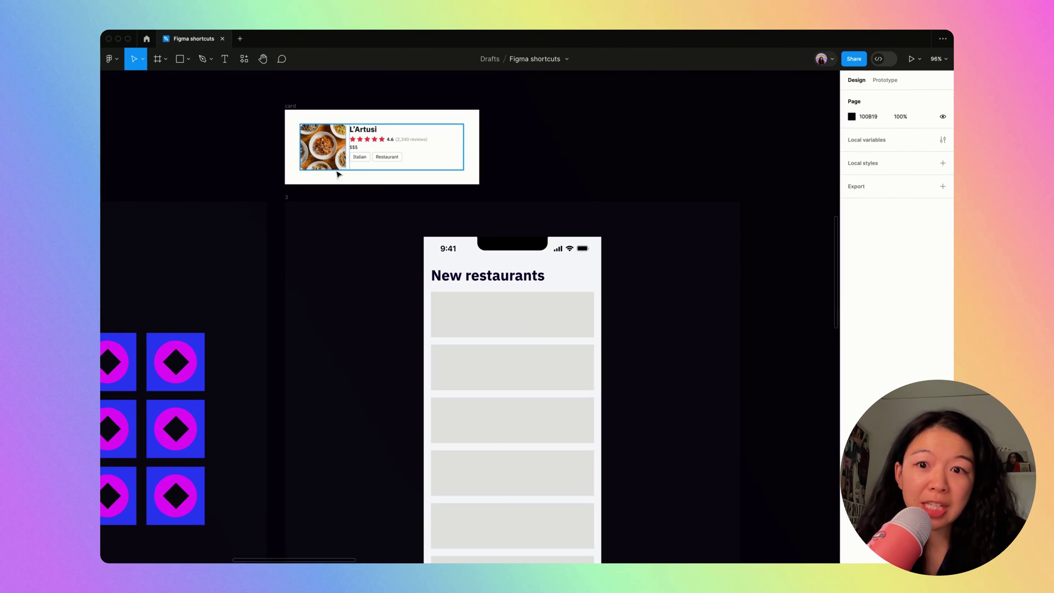
scroll(506, 277, down, 3)
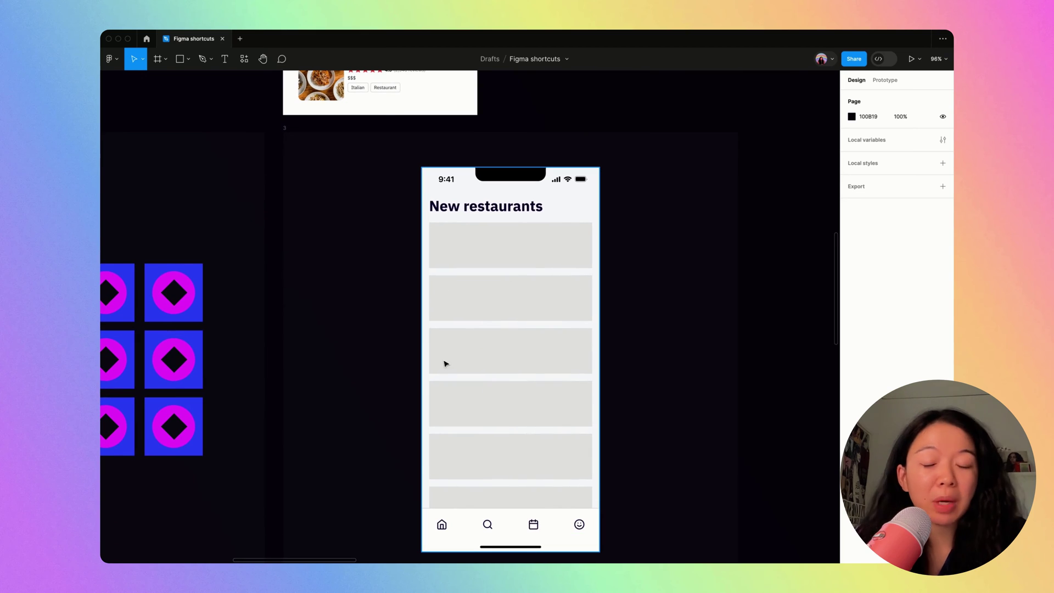
scroll(445, 363, up, 4)
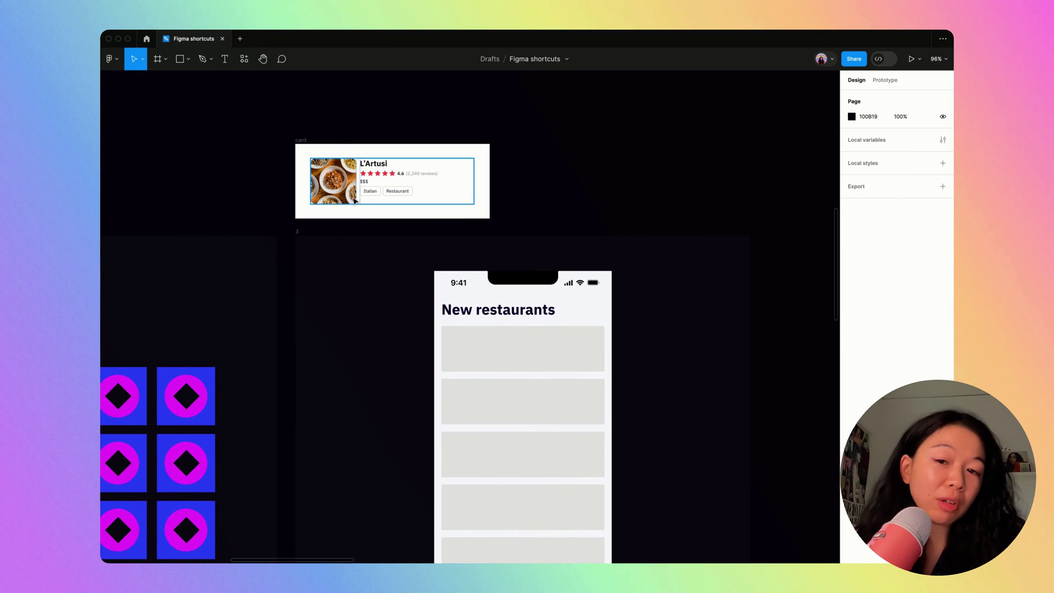
click(353, 204)
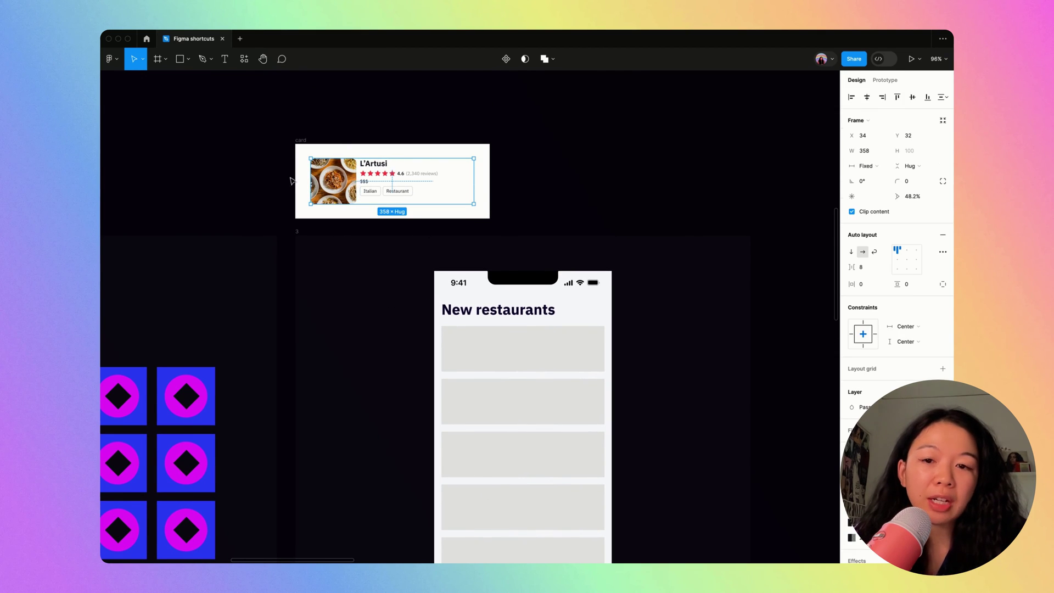
click(351, 278)
scroll(350, 278, down, 4)
click(490, 259)
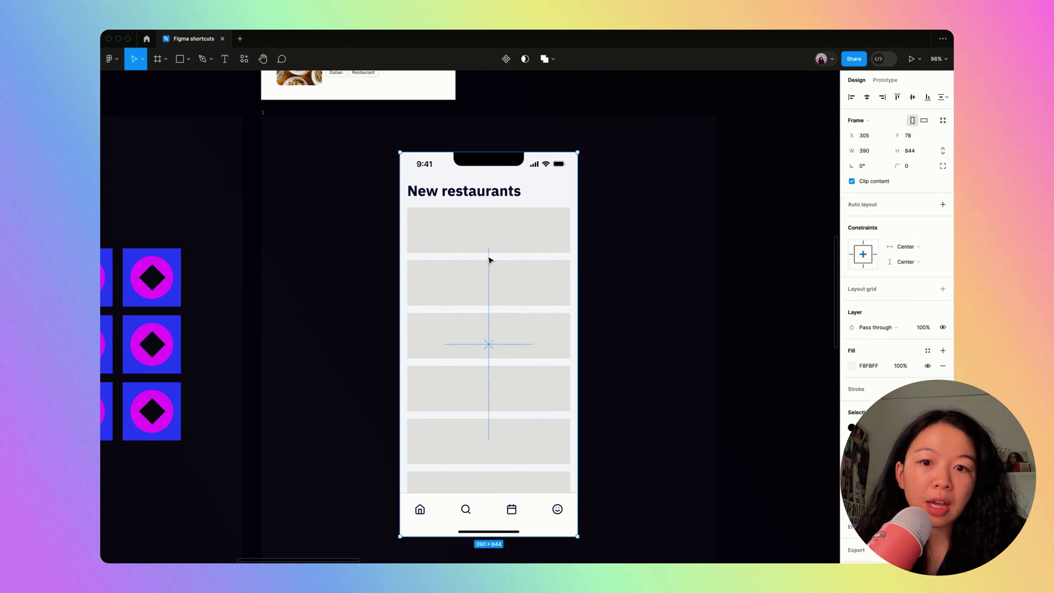
key(Return)
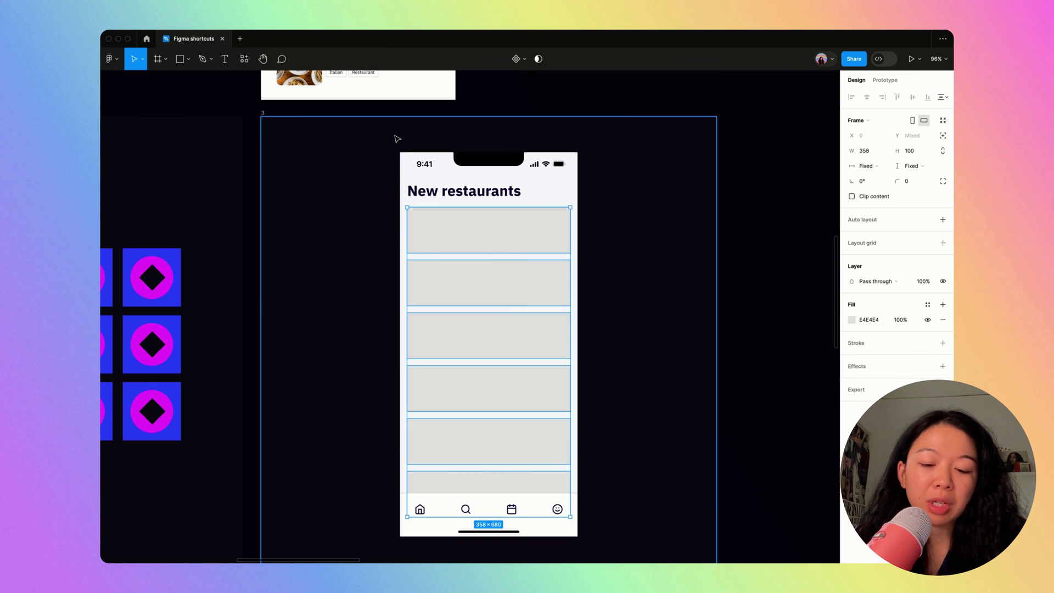
key(super+shift+r)
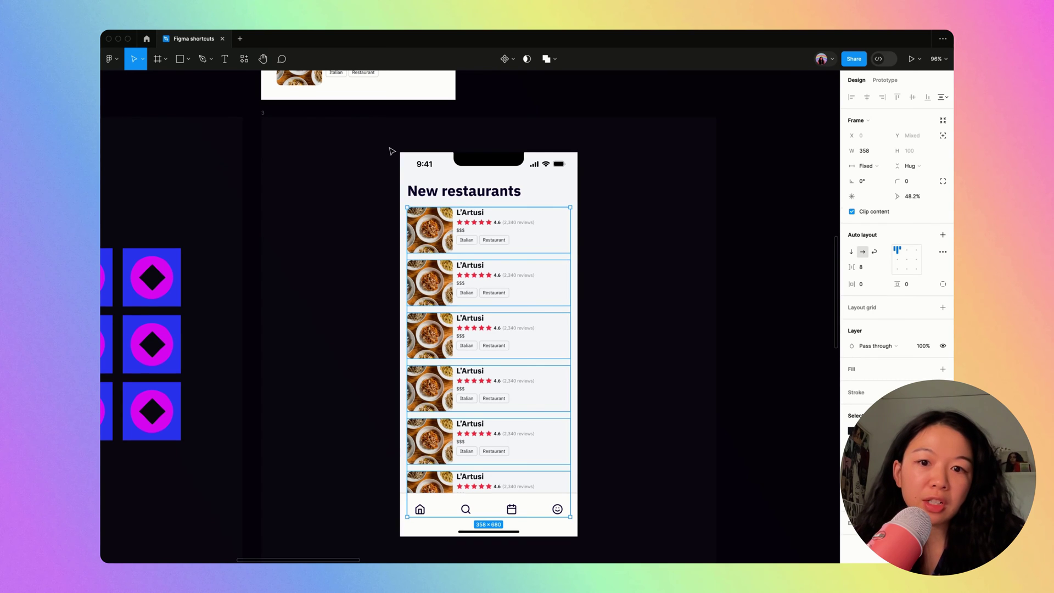
click(601, 237)
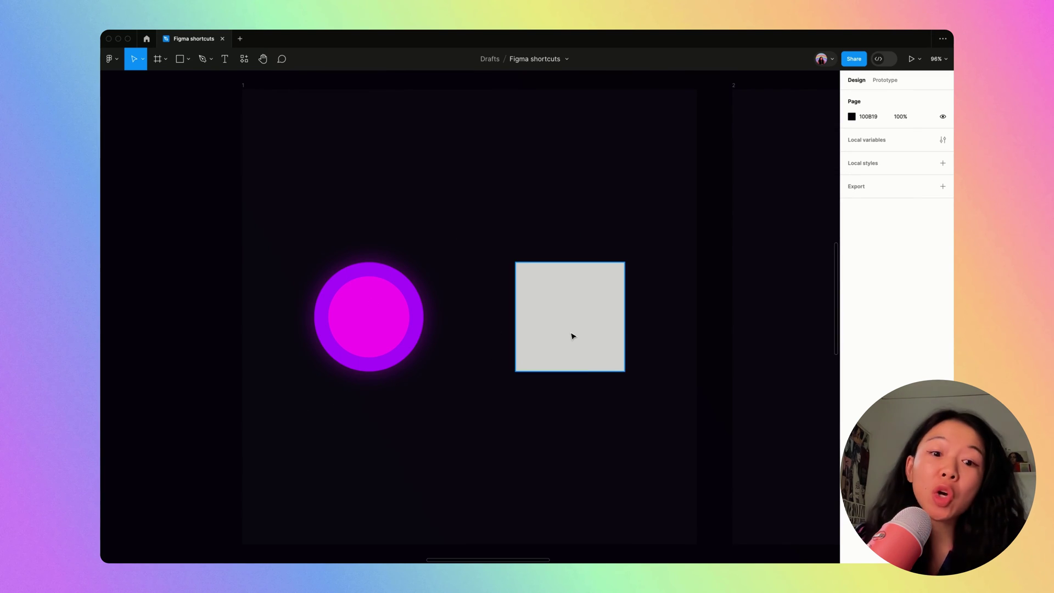
Step: Paste the glowing circle's fill, stroke and shadow onto the grey square
click(365, 347)
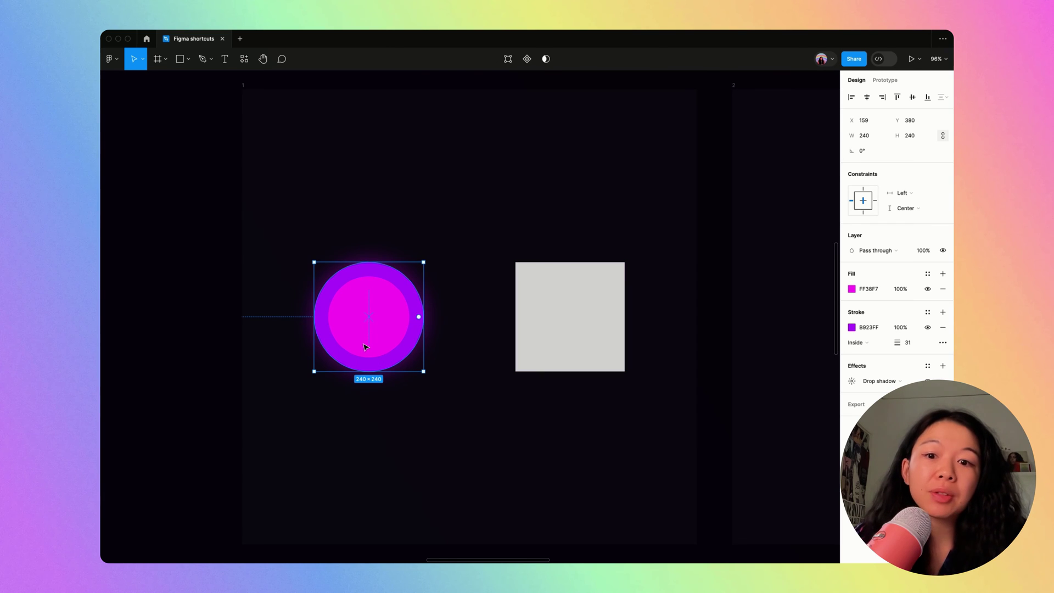
click(388, 254)
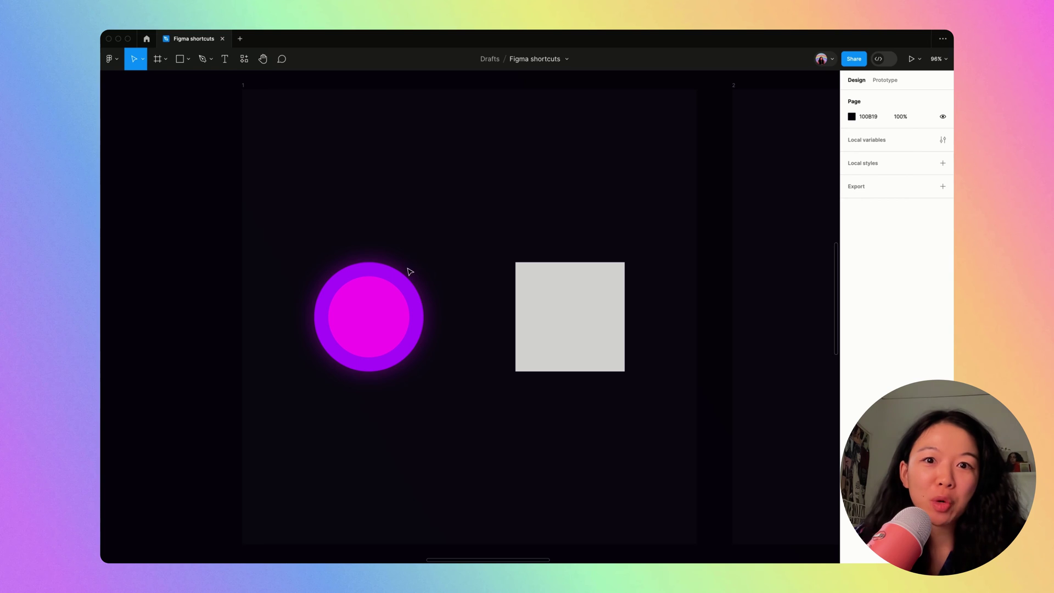
click(370, 317)
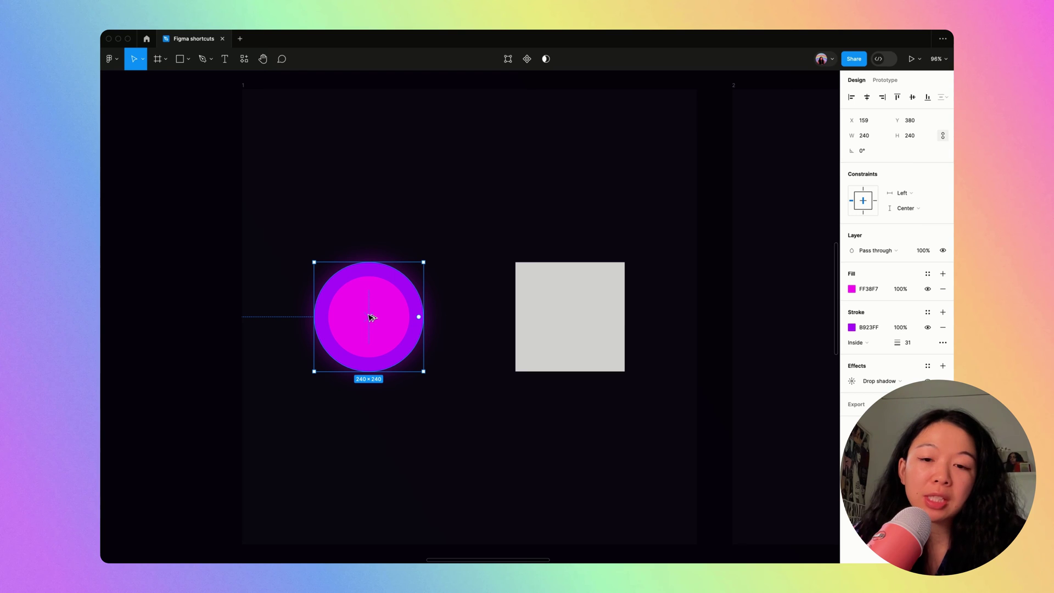
click(584, 277)
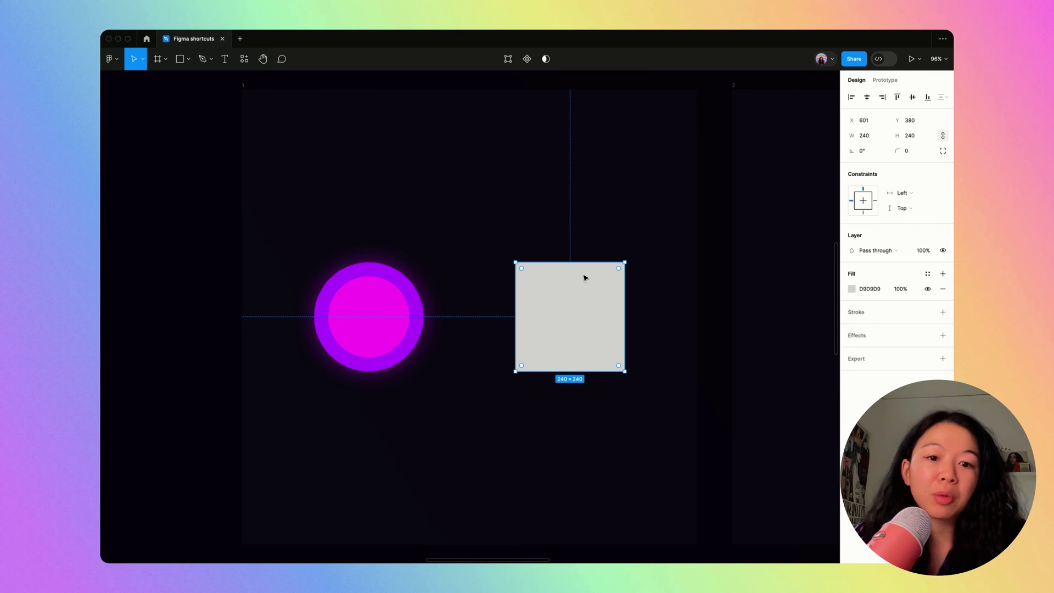
key(super+alt+v)
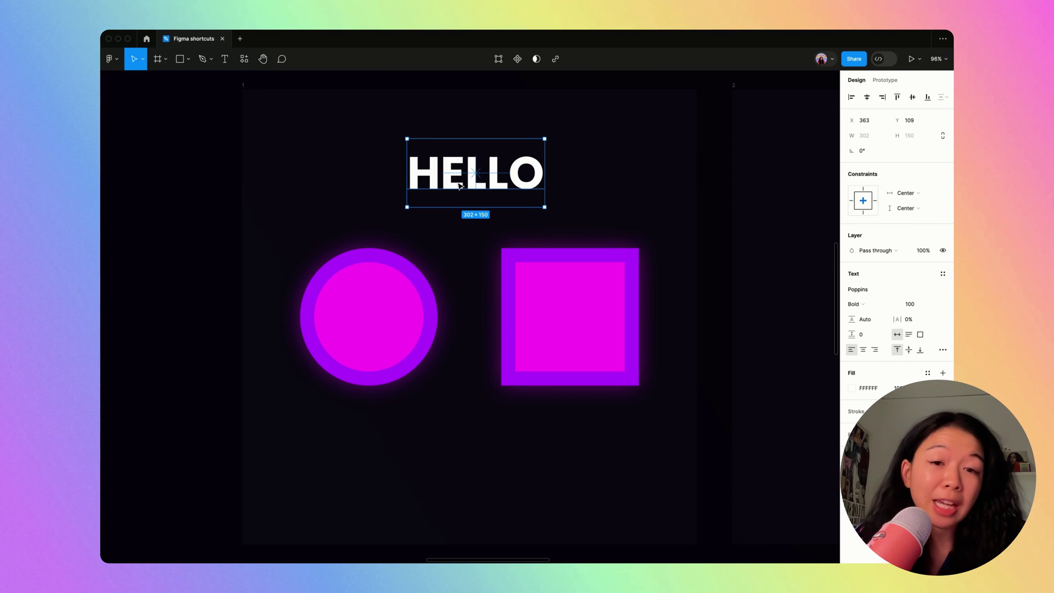
Step: Copy the circle's magenta fill, purple outline and glow onto the HELLO text
click(413, 309)
key(super+alt+c)
click(501, 171)
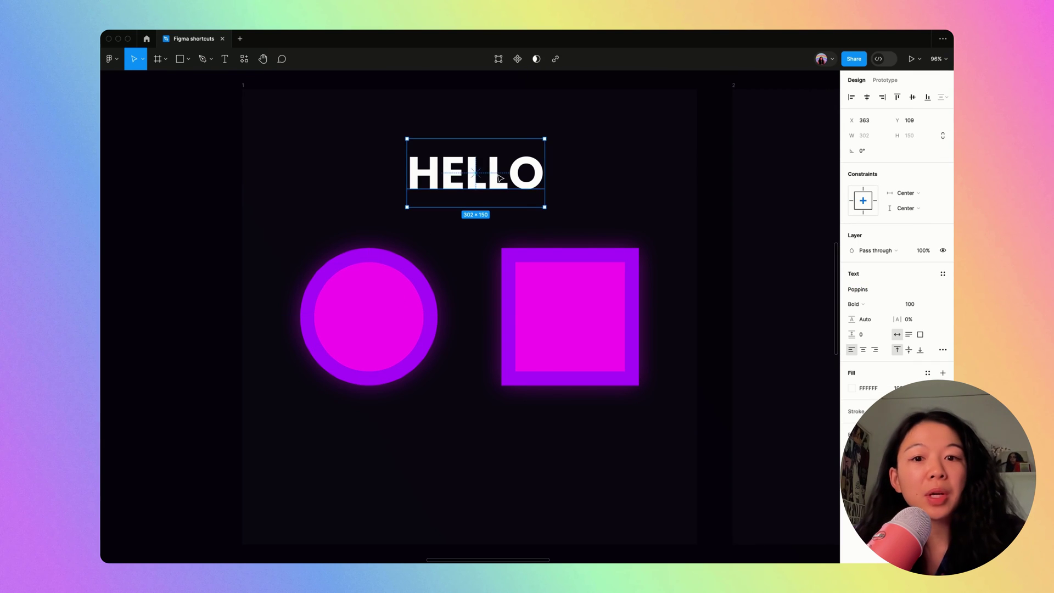
key(super+alt+v)
click(468, 235)
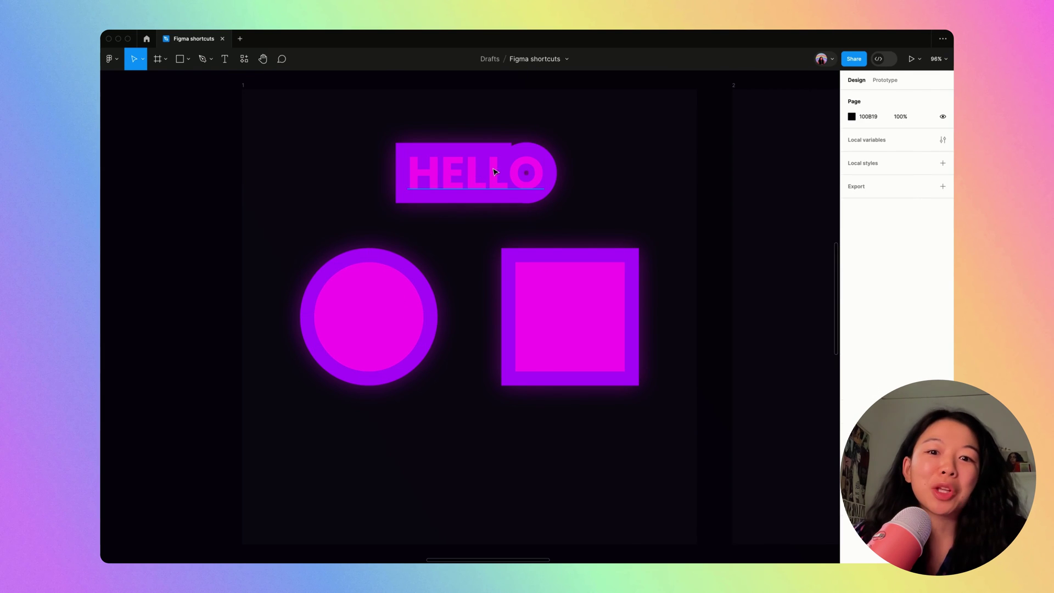
mouse_move(458, 172)
mouse_down()
mouse_move(458, 193)
mouse_move(462, 167)
mouse_up()
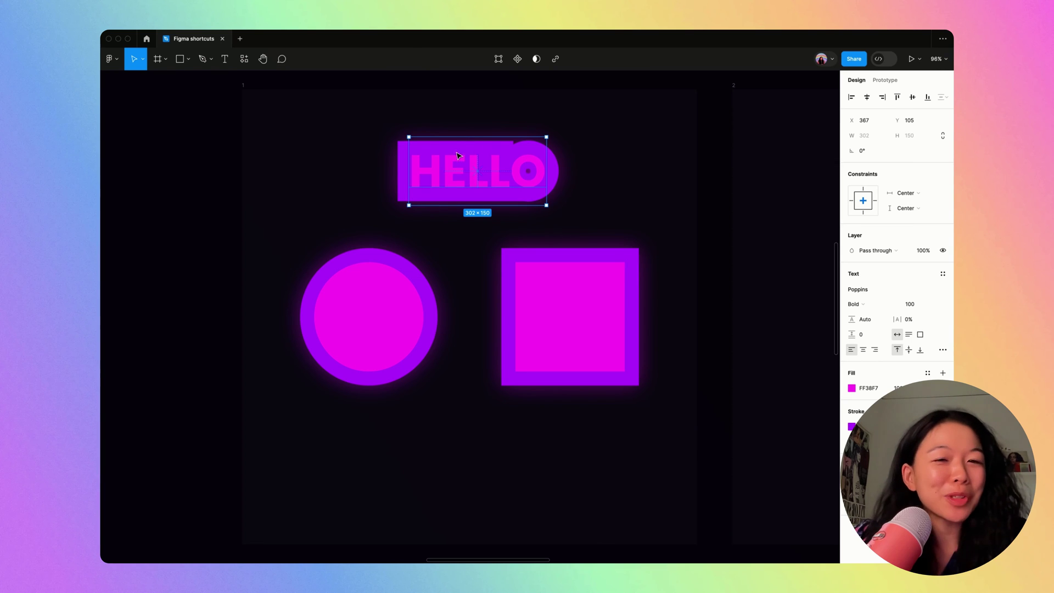
key(n)
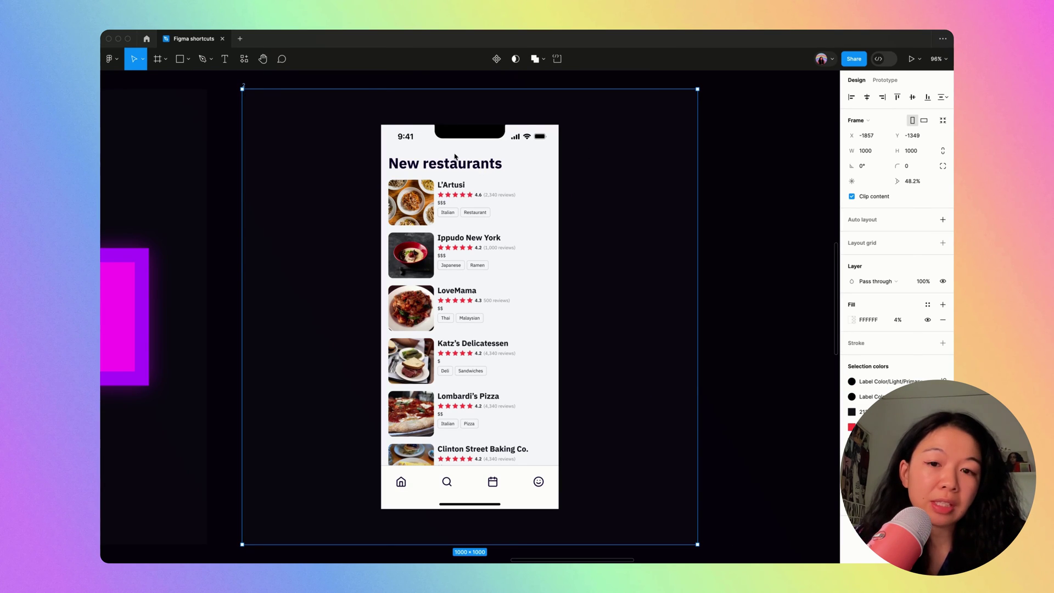
Step: Set the L'Artusi restaurant name to IBM Plex Serif Italic
scroll(450, 195, up, 5)
super+click(452, 184)
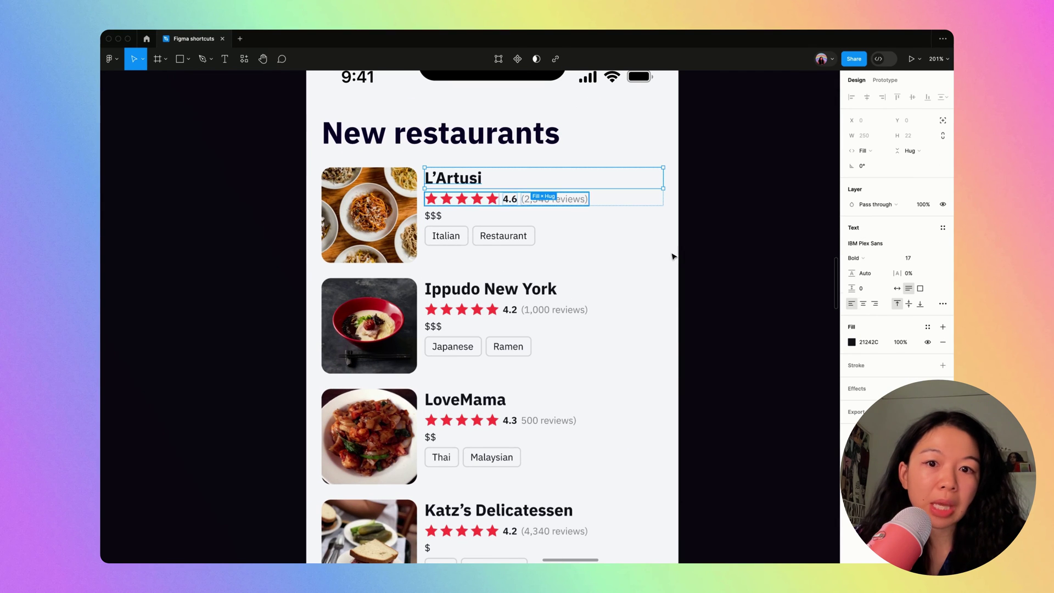
click(888, 244)
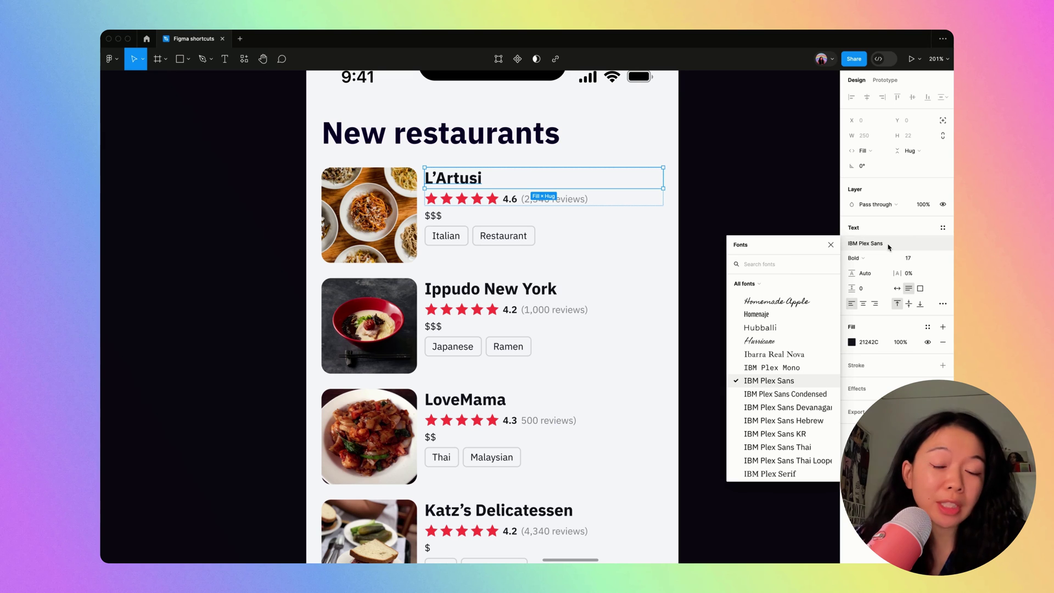
text(ibm)
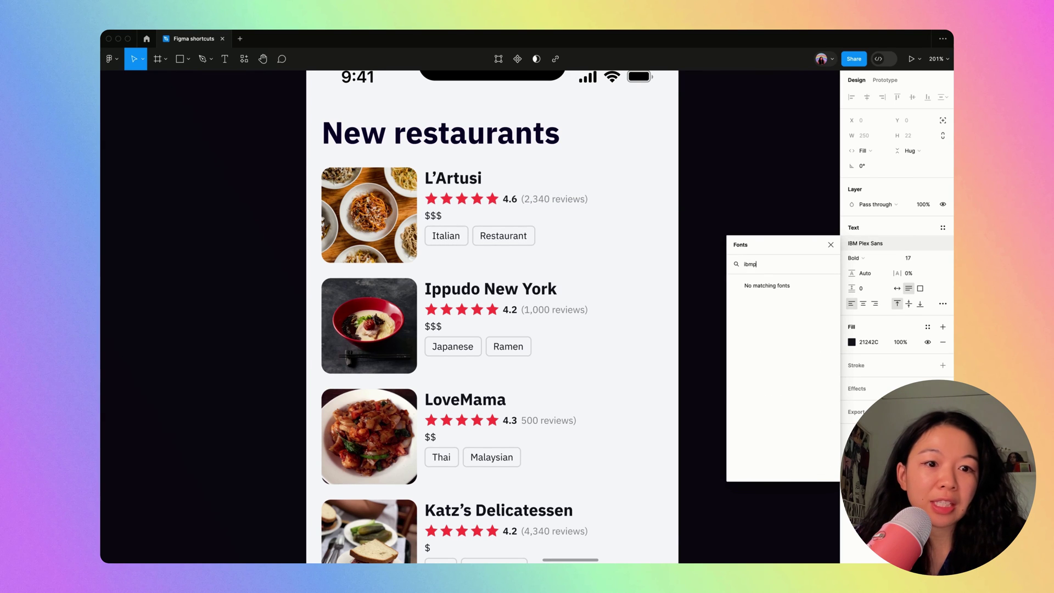
text( plex se)
key(Return)
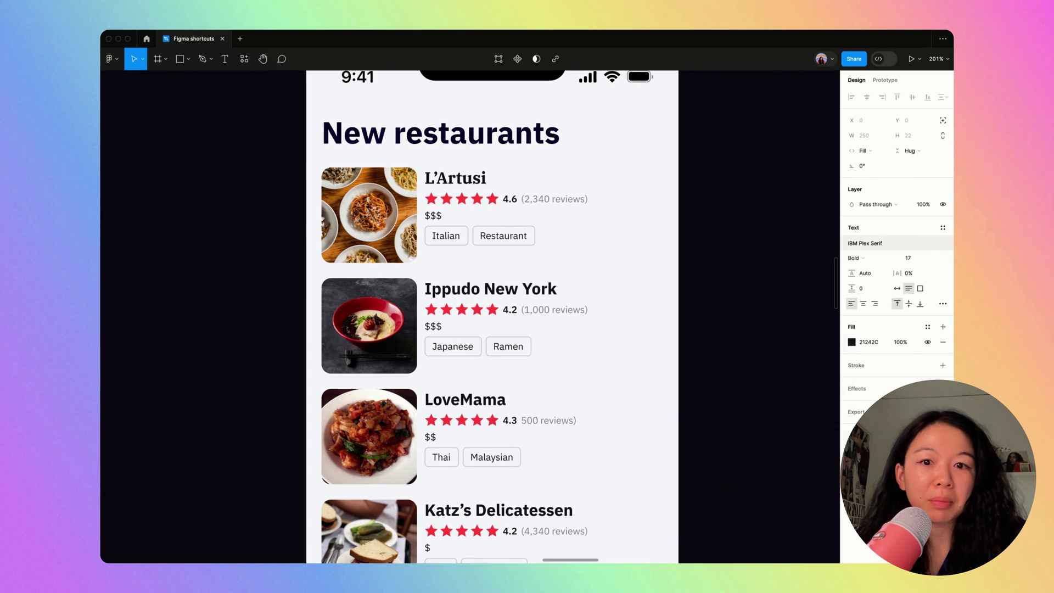
key(super+i)
scroll(450, 290, down, 5)
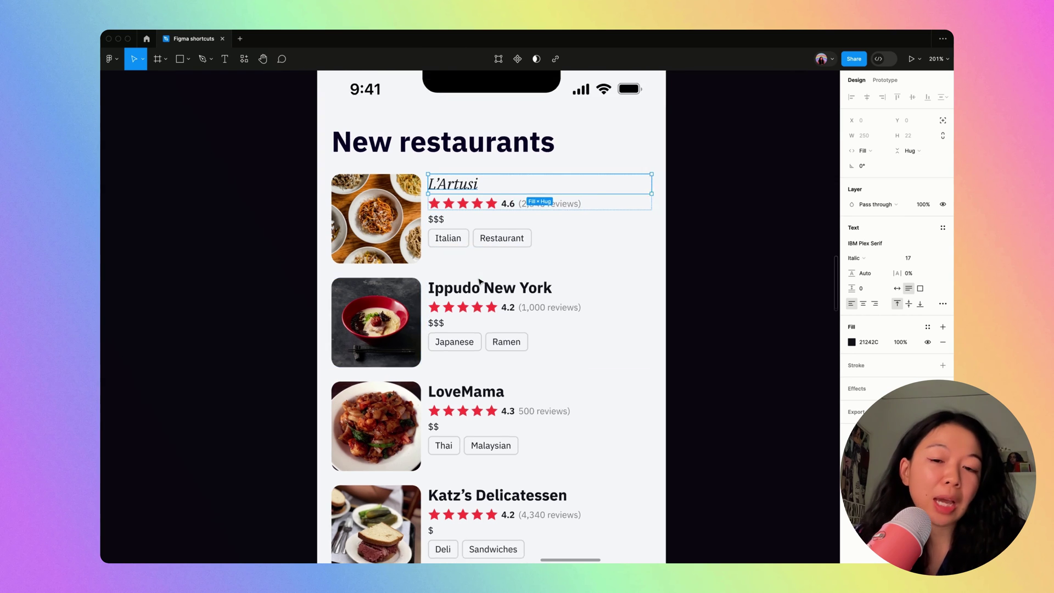
scroll(403, 240, up, 6)
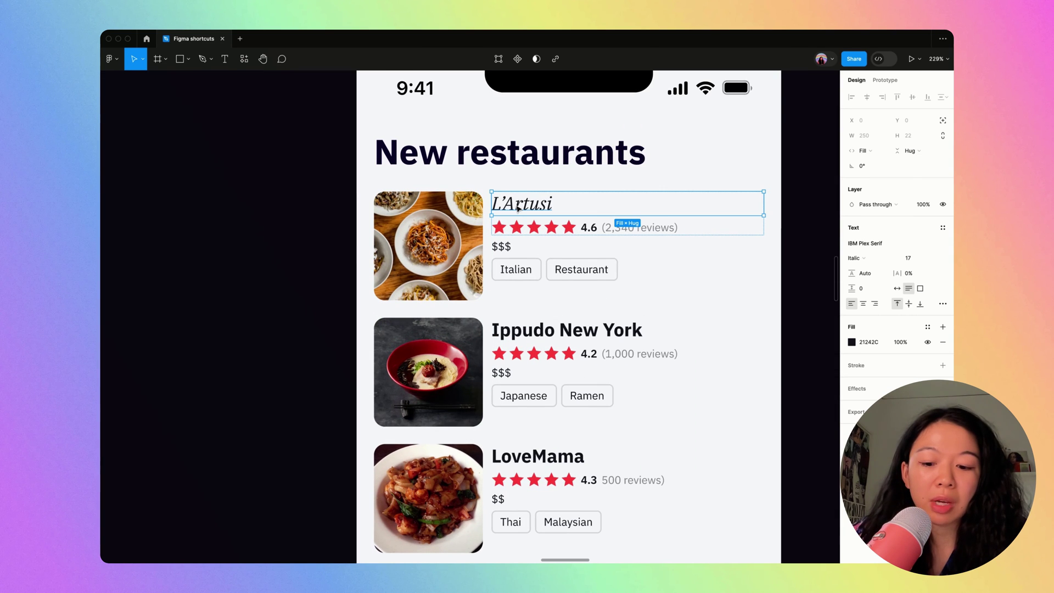
scroll(549, 221, down, 3)
Step: Apply L'Artusi's style to Ippudo New York, LoveMama, Katz's, Lombardi's and Clinton Street Baking Co
click(560, 281)
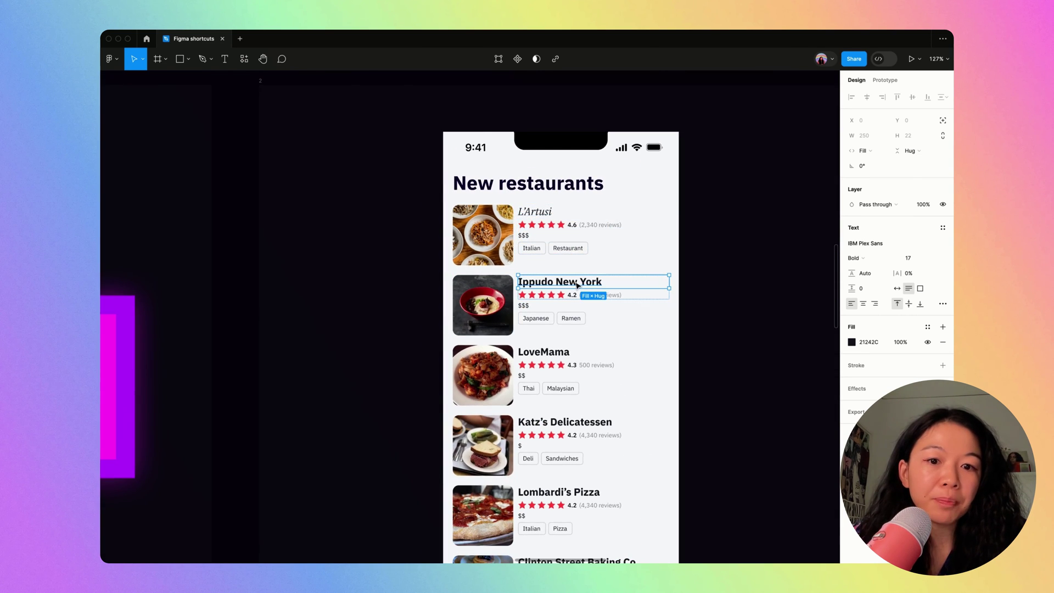
shift+click(560, 356)
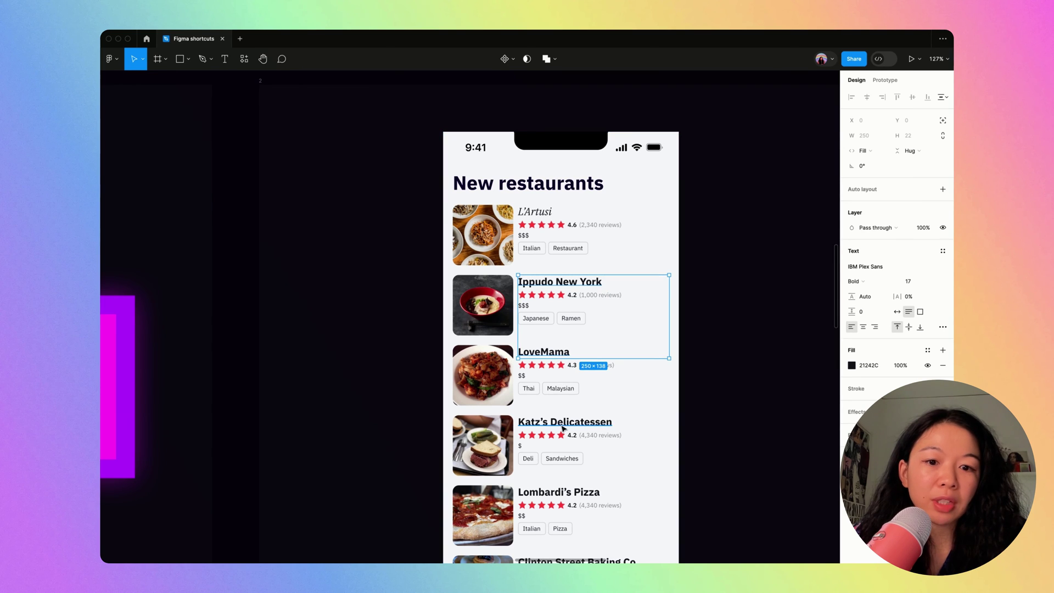
shift+click(562, 427)
scroll(562, 428, down, 3)
shift+click(553, 419)
shift+click(555, 488)
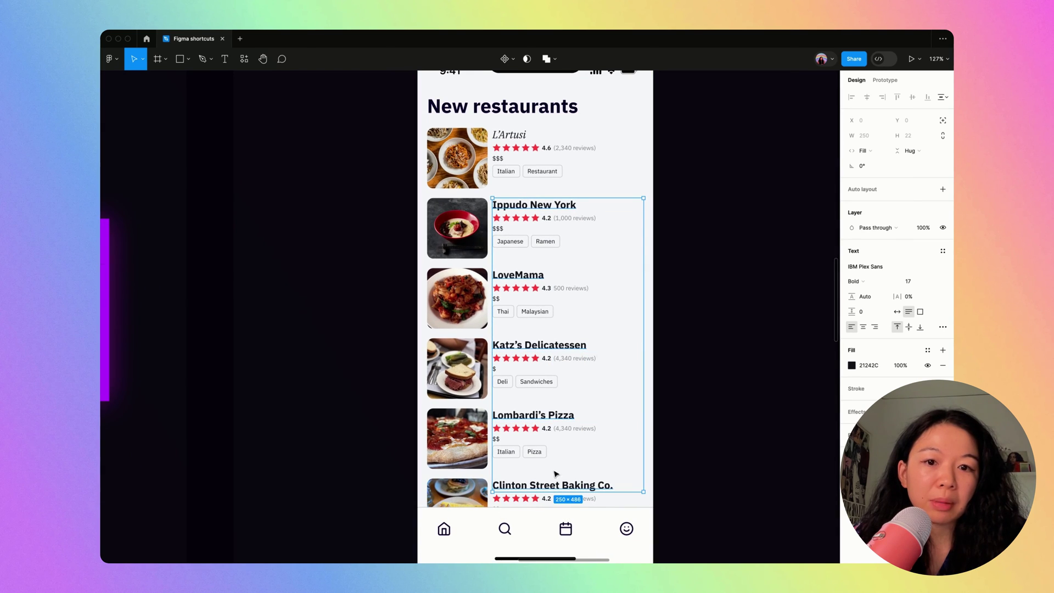
key(super+alt+v)
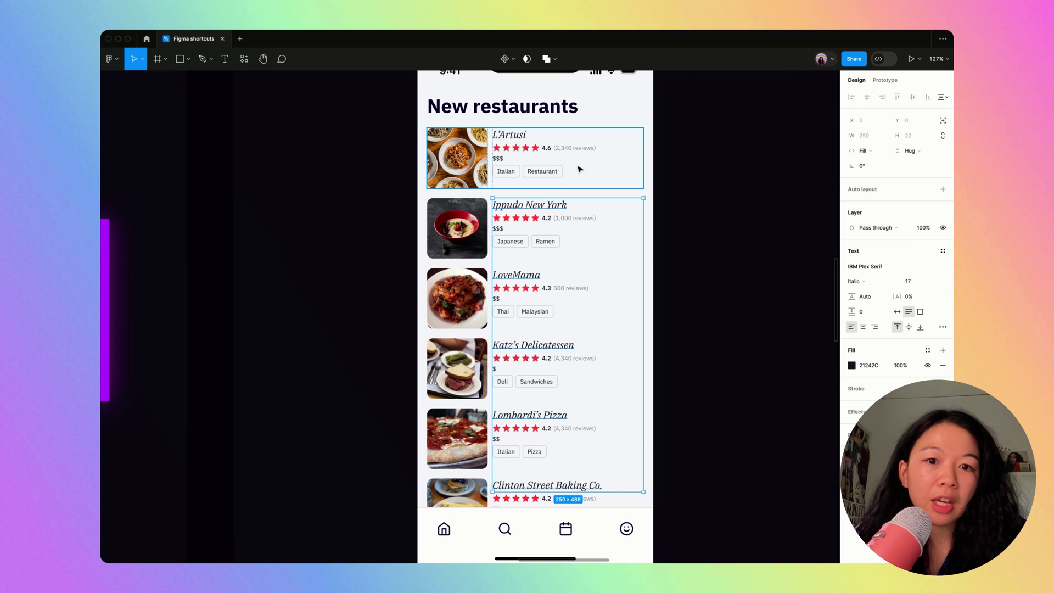
click(334, 216)
scroll(334, 216, up, 2)
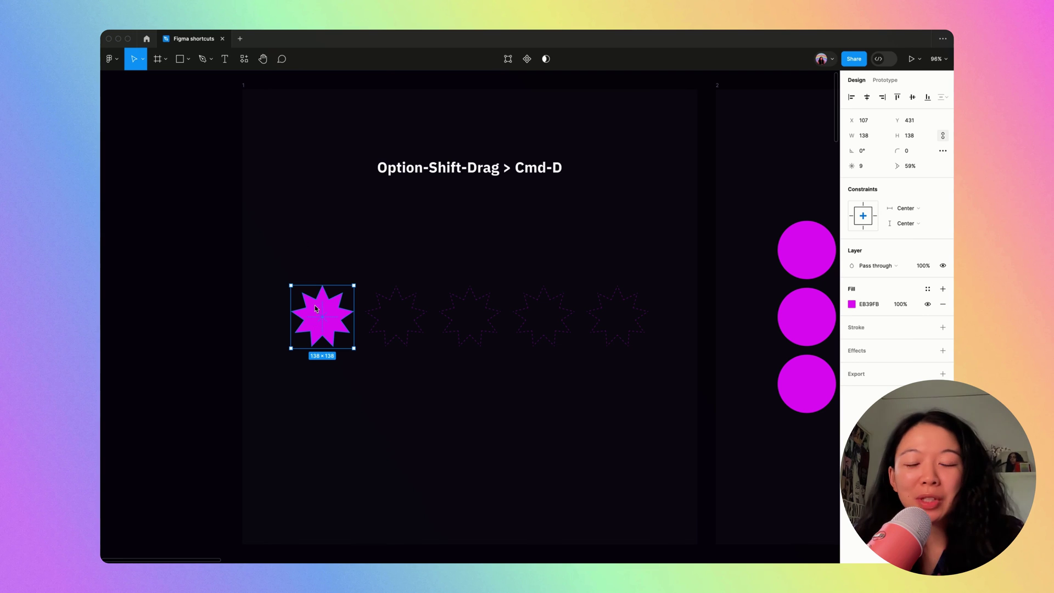
Step: Duplicate the star to its right and repeat it into an evenly spaced row
key(alt)
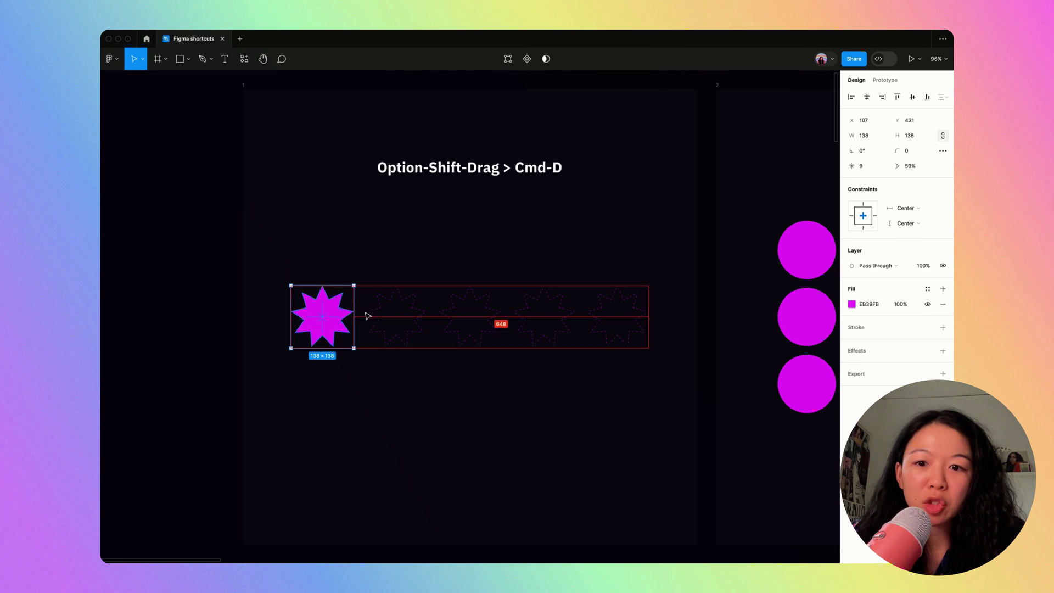
drag(324, 314, 401, 315)
key(super+d)
key(super+d)
key(super+d)
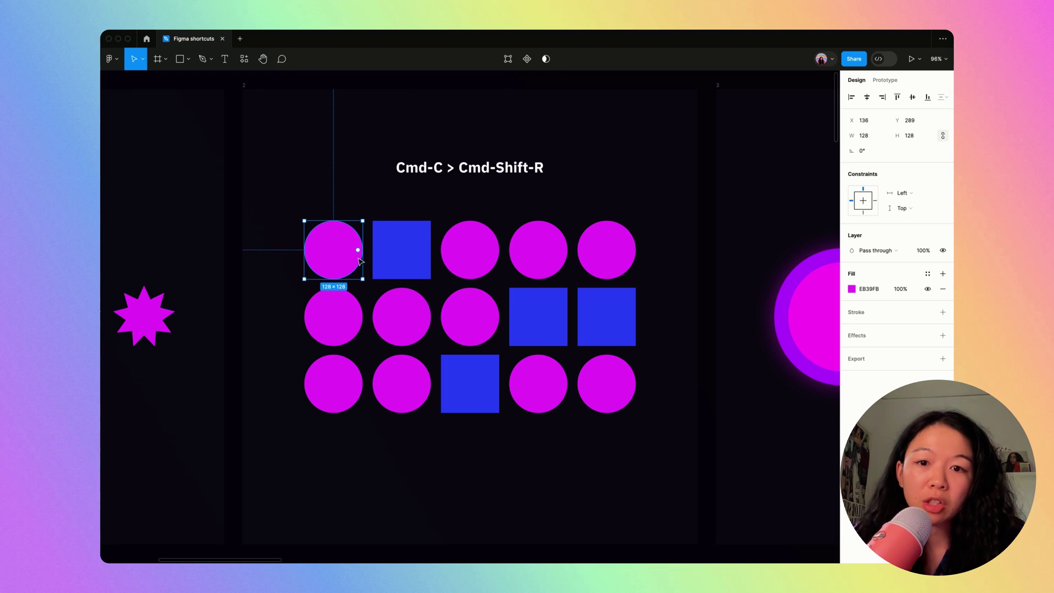
Step: Replace the four blue squares with the copied magenta circle, then select the glowing circle and grey square
click(424, 252)
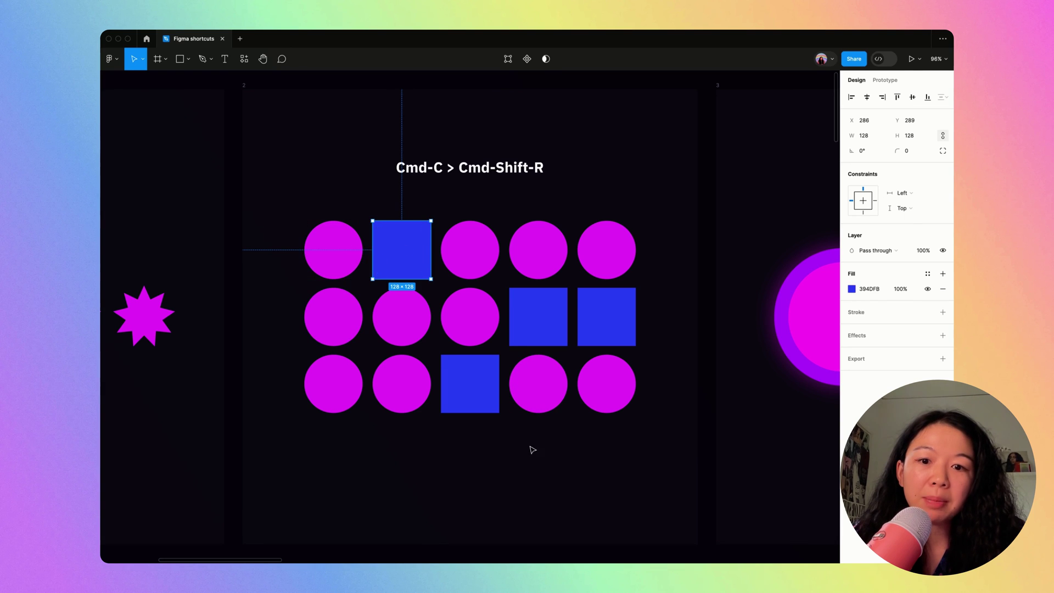
shift+click(477, 395)
shift+click(551, 330)
shift+click(627, 330)
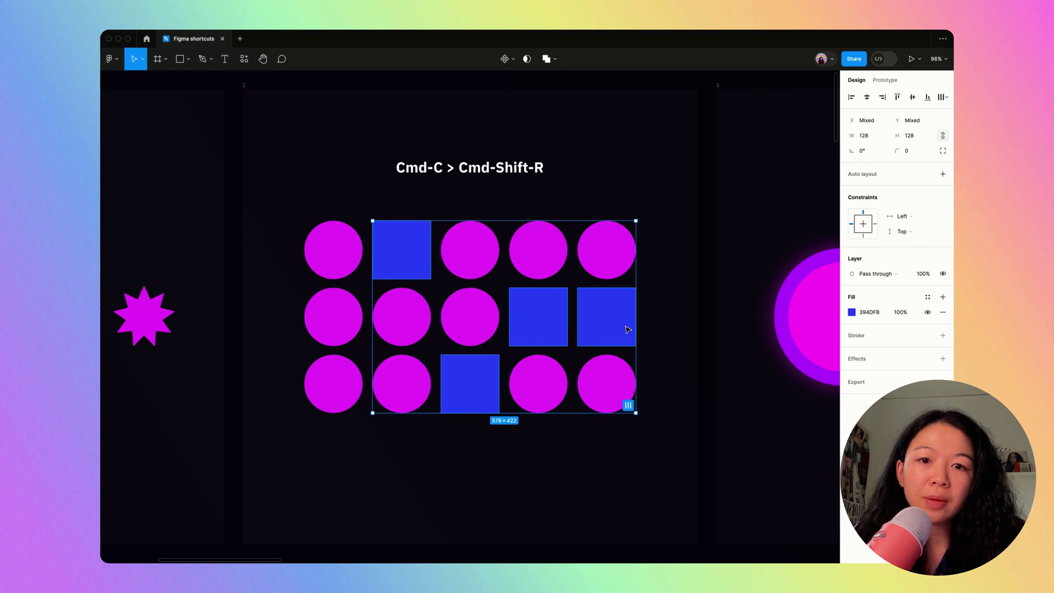
key(super+shift+r)
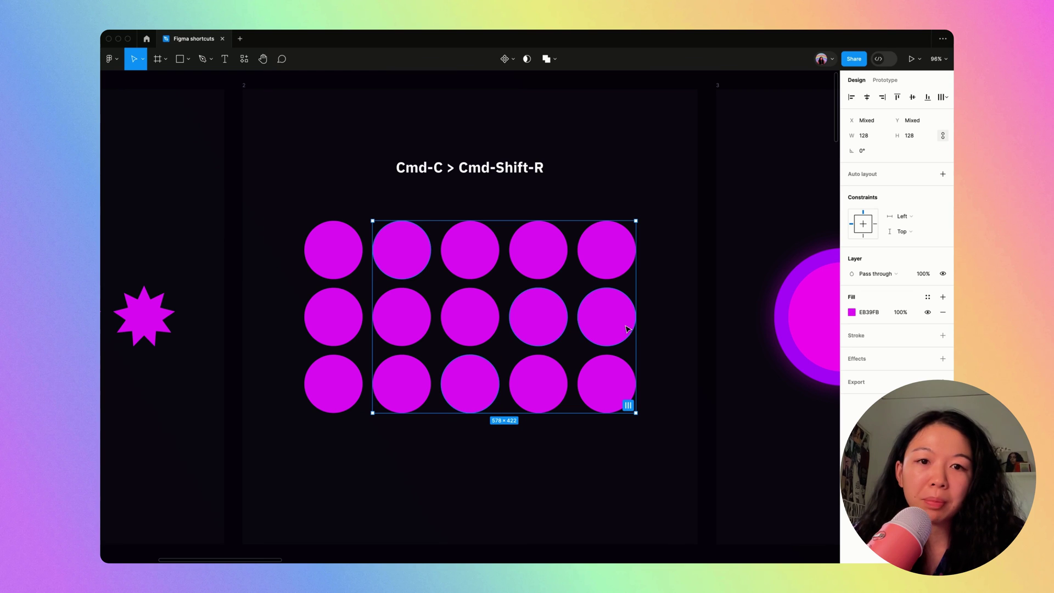
click(681, 230)
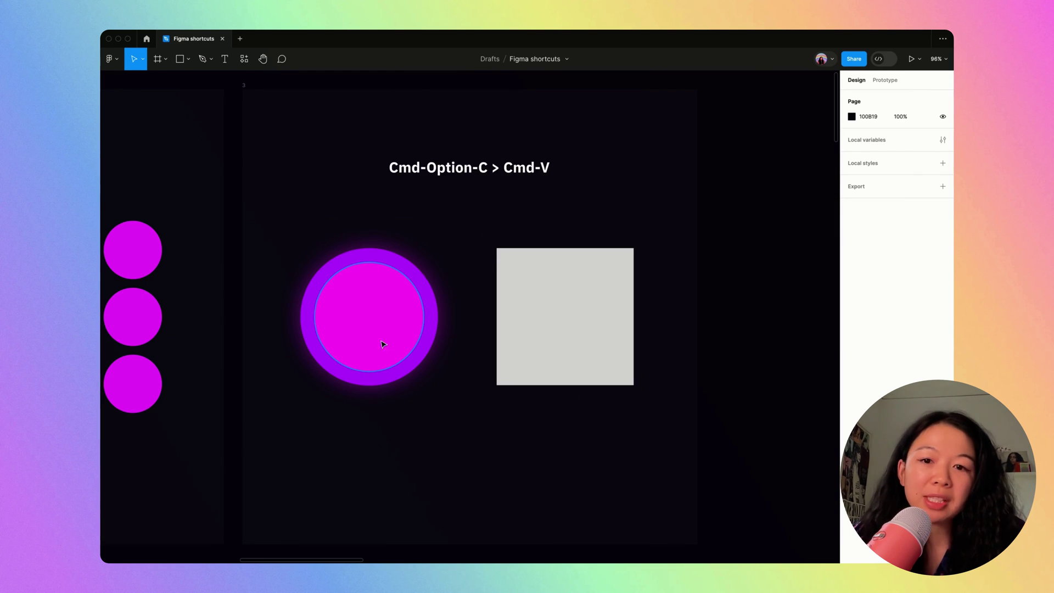
click(384, 306)
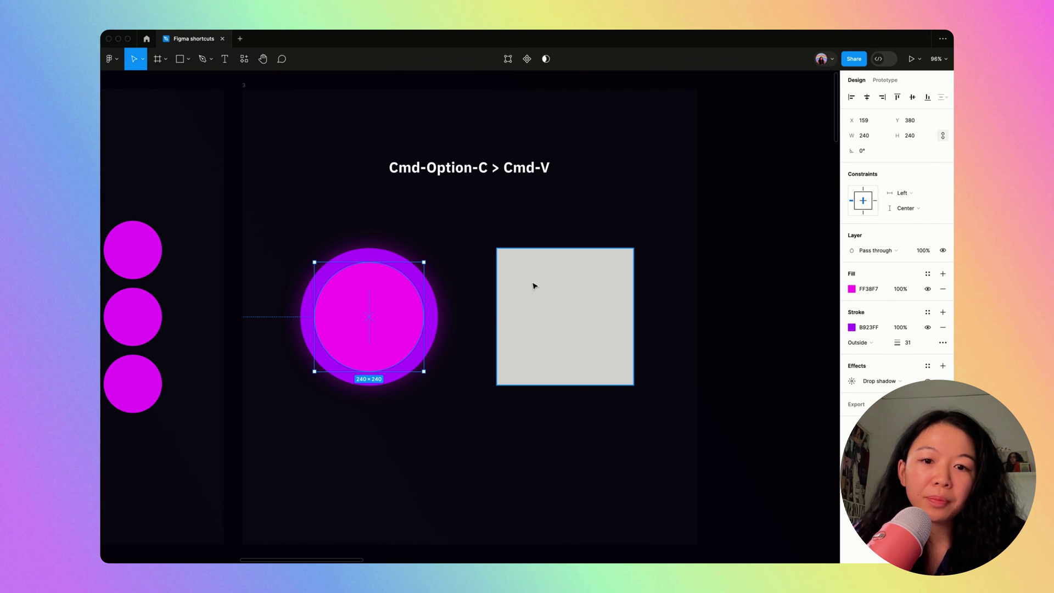
click(551, 298)
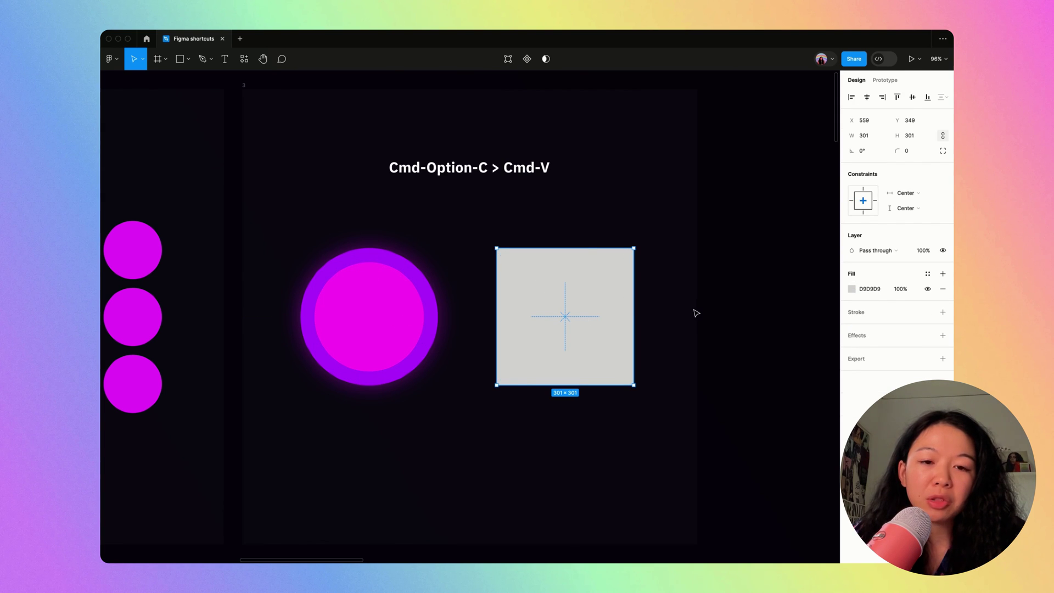